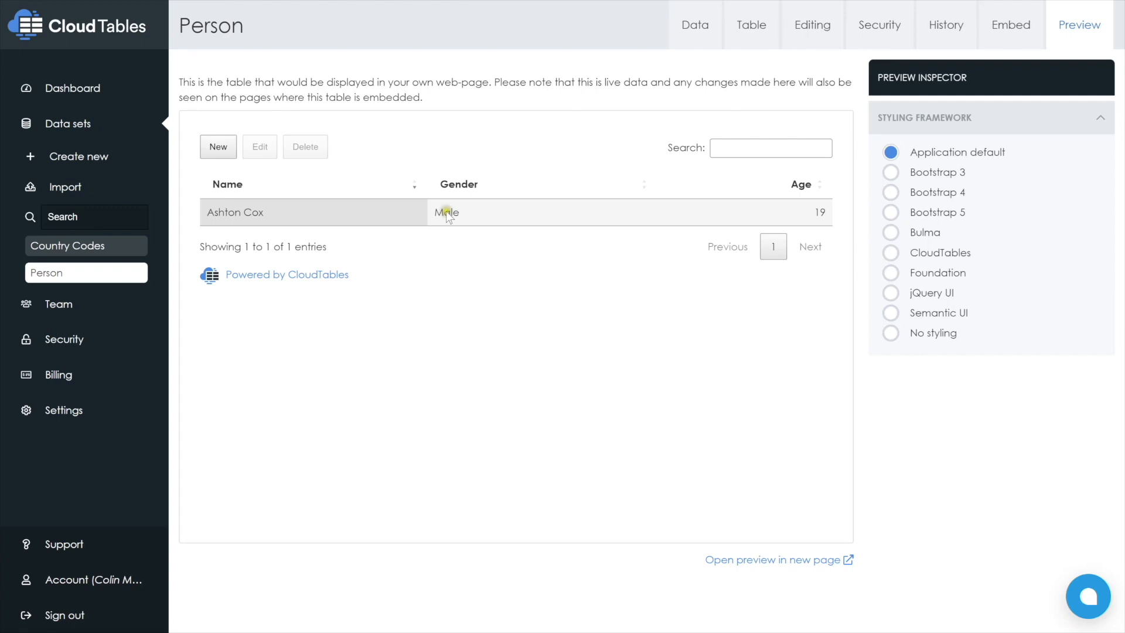
Create a data set named Gender and add a text data point named Gender to it
left_click(63, 161)
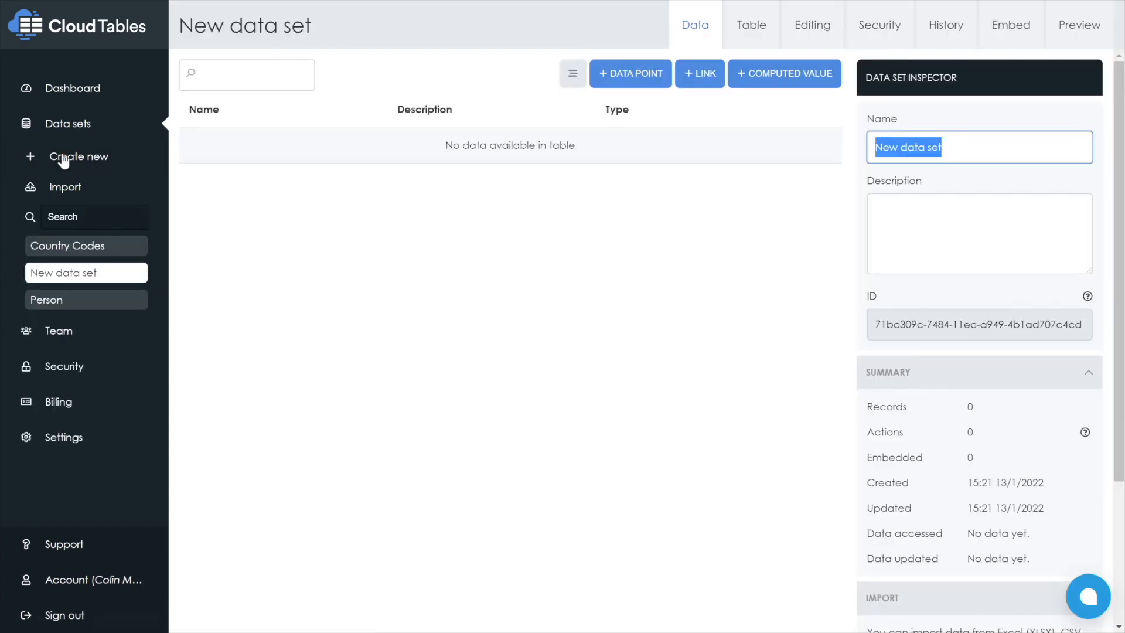
type("Gender")
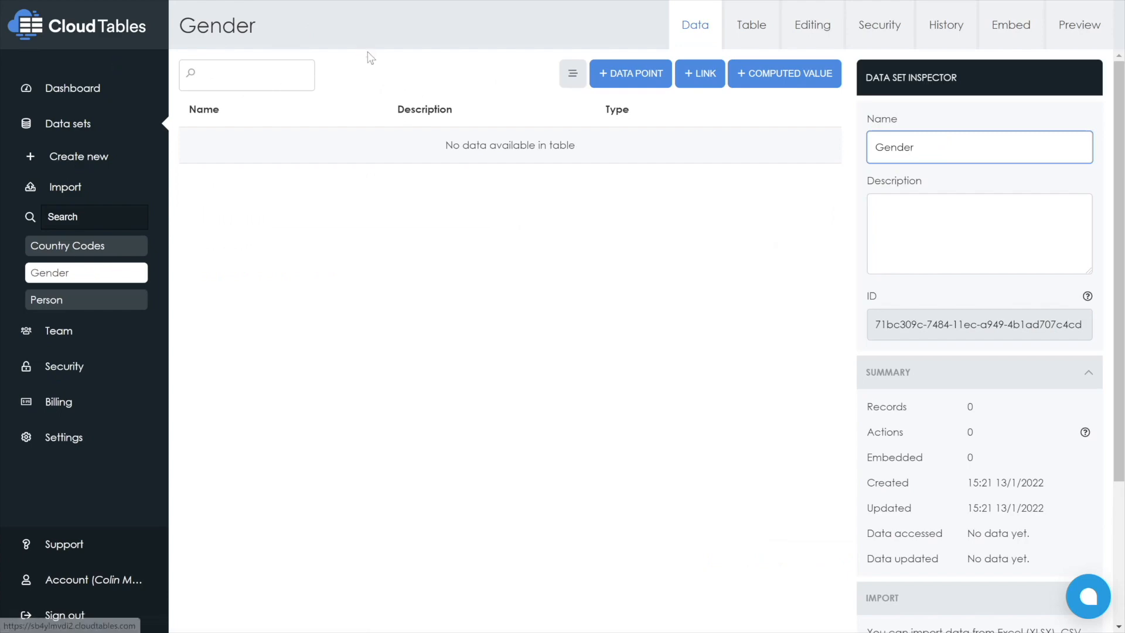
left_click(628, 80)
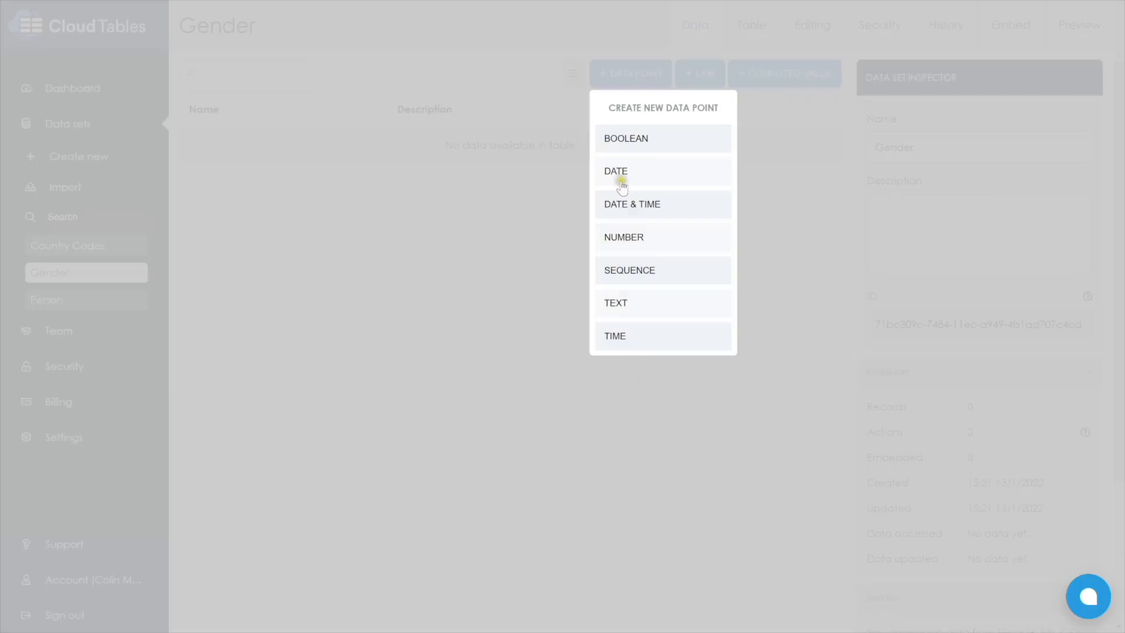
left_click(621, 309)
type("Gender")
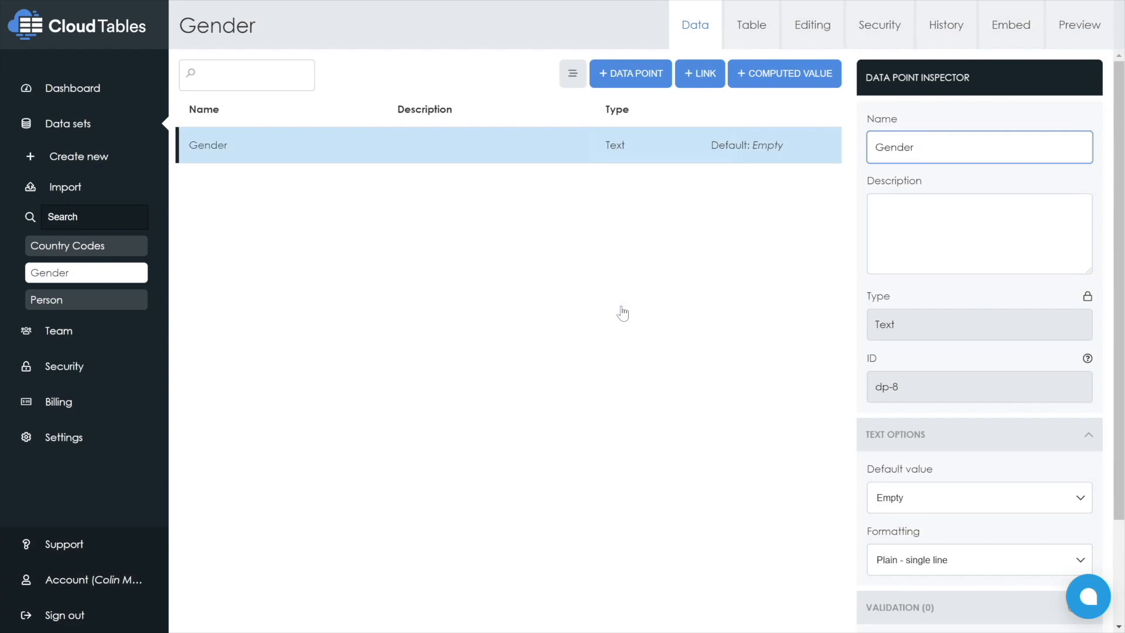
Add three records to the Gender data set through its live preview: Male, Female and Other
left_click(1069, 22)
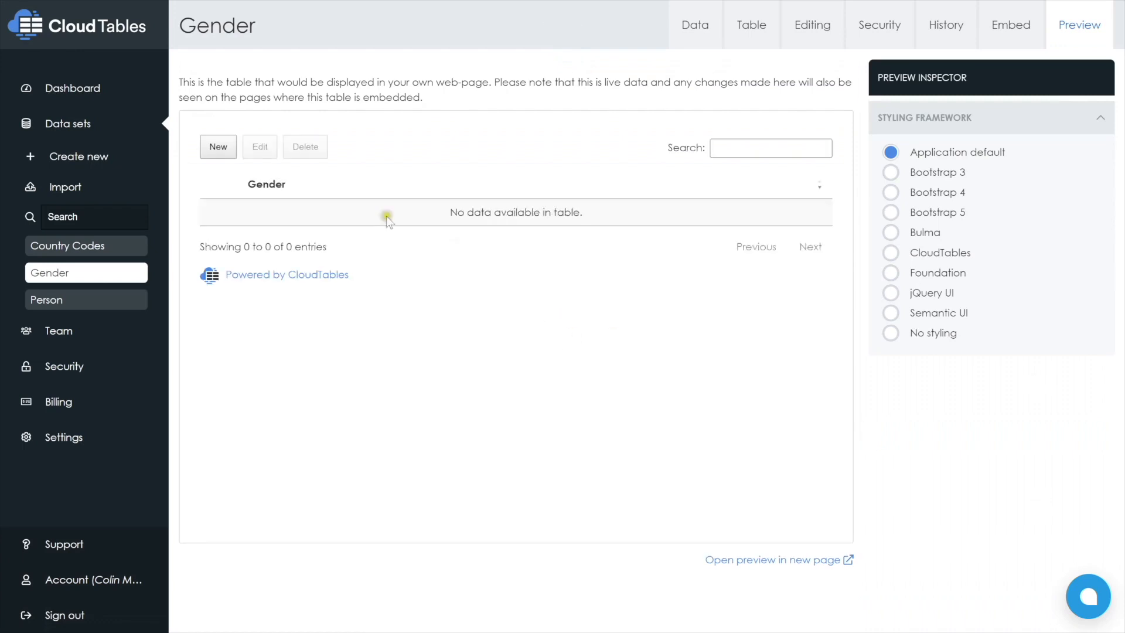
left_click(216, 149)
type("Male")
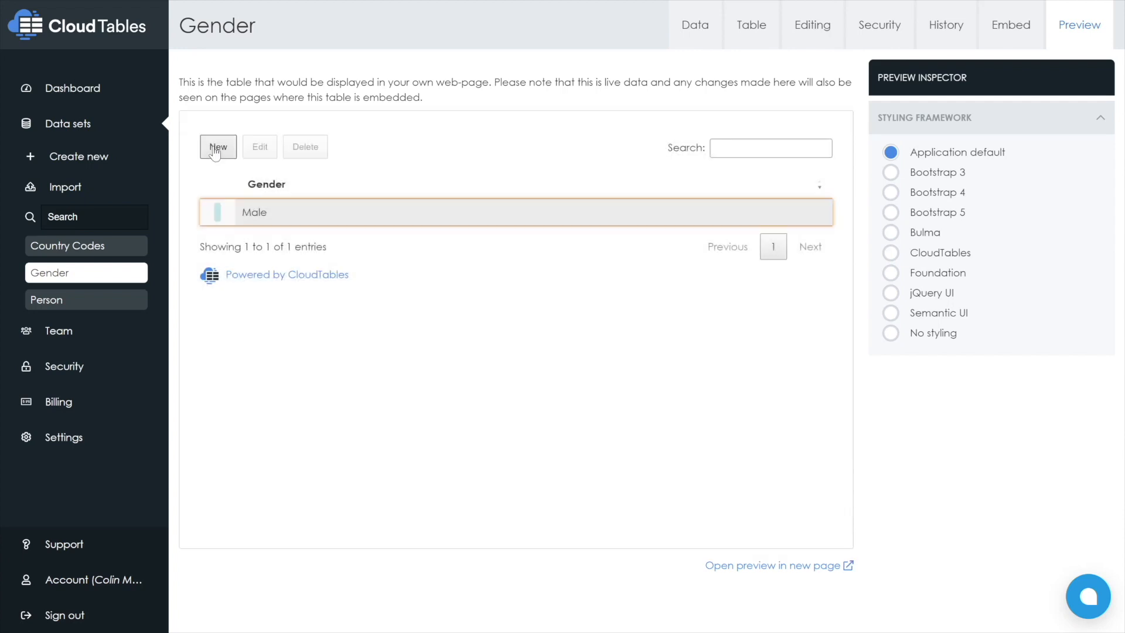
left_click(215, 150)
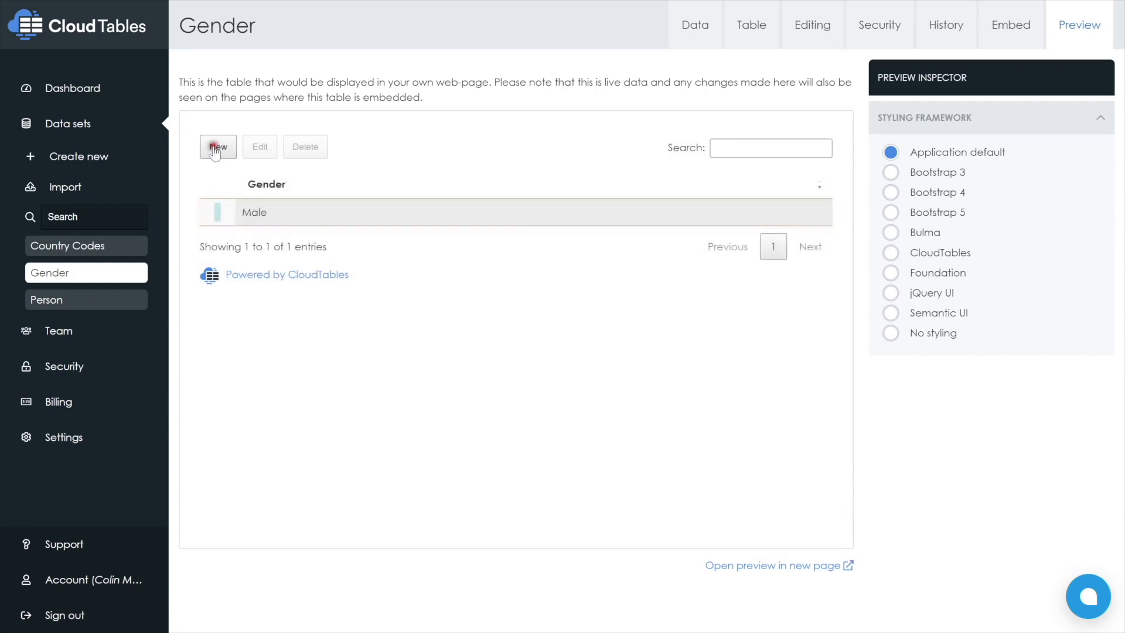
type("F")
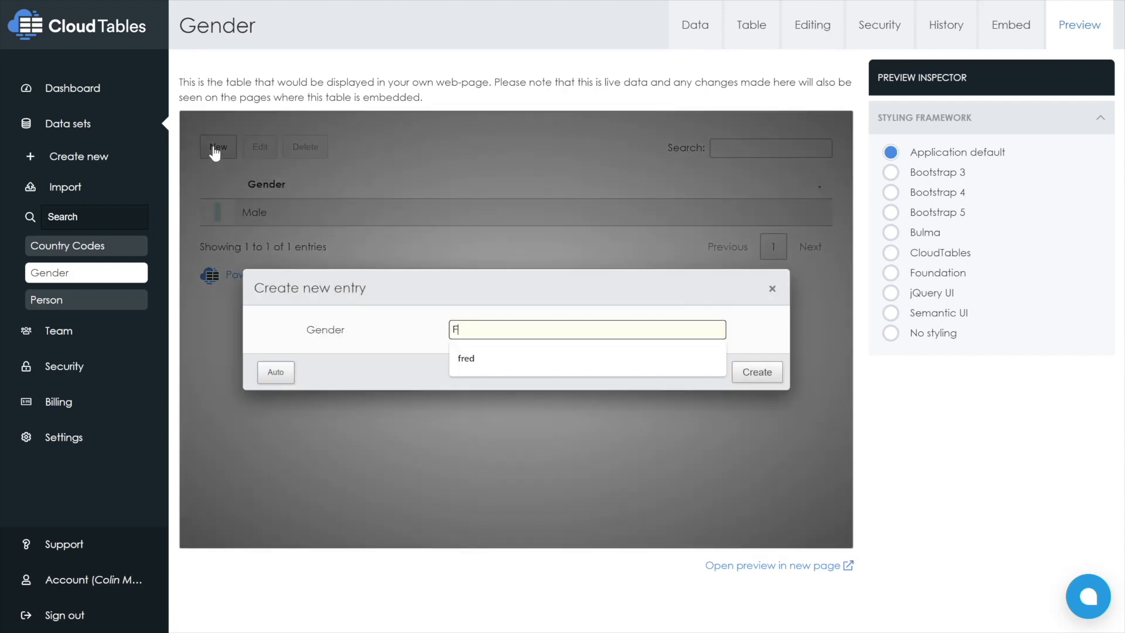
type("emale")
key("Return")
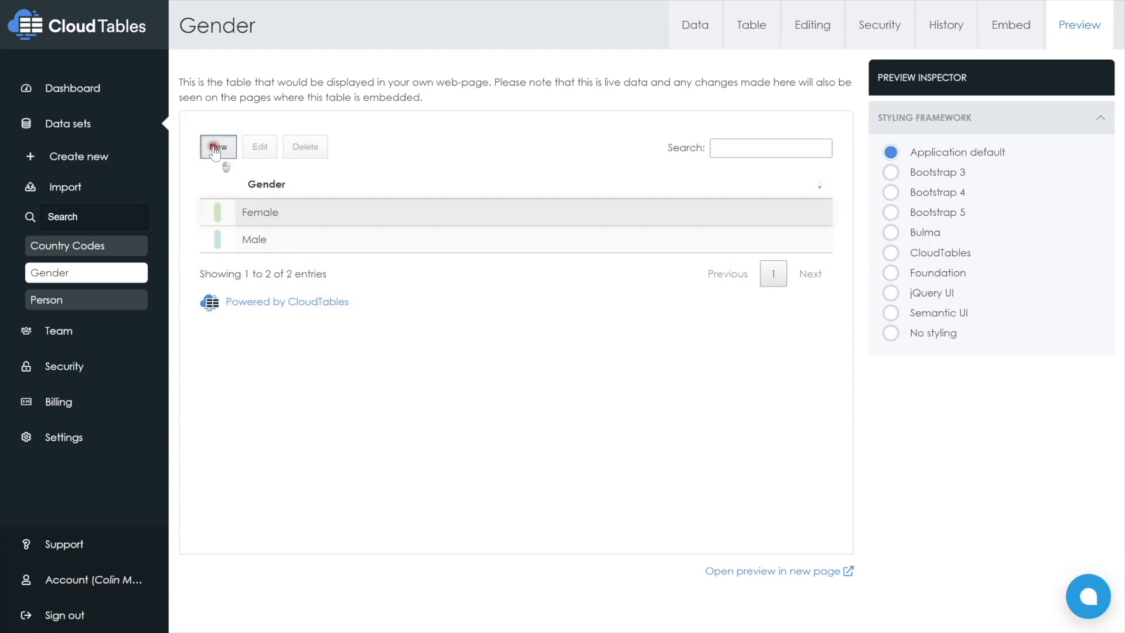
left_click(215, 148)
type("Other")
key("Return")
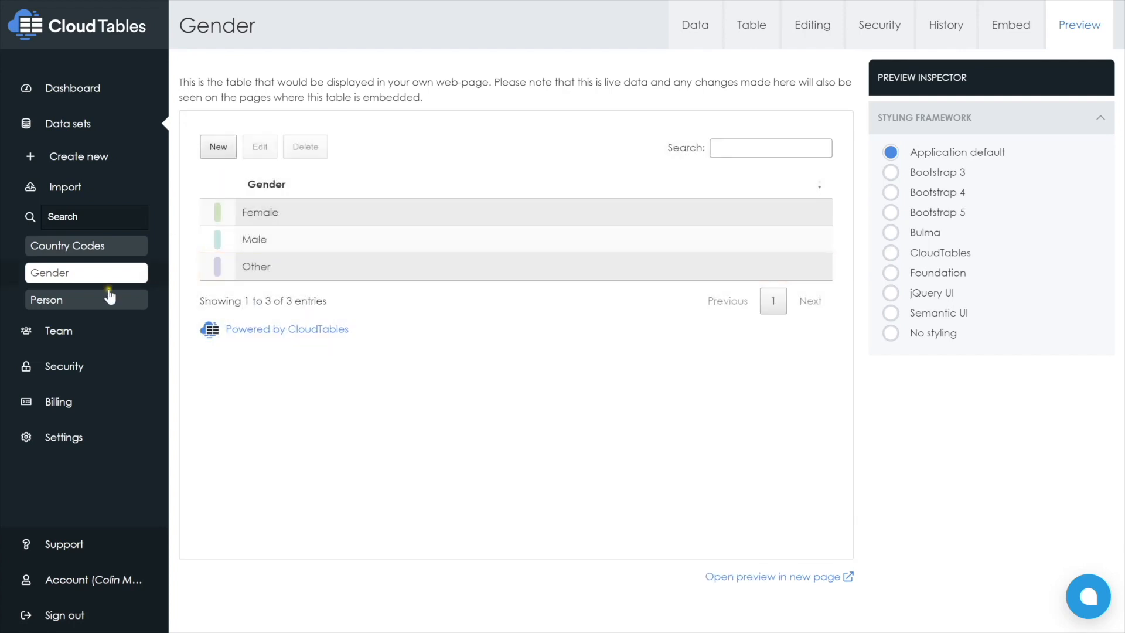
Delete the Gender text data point from the Person data set
left_click(97, 297)
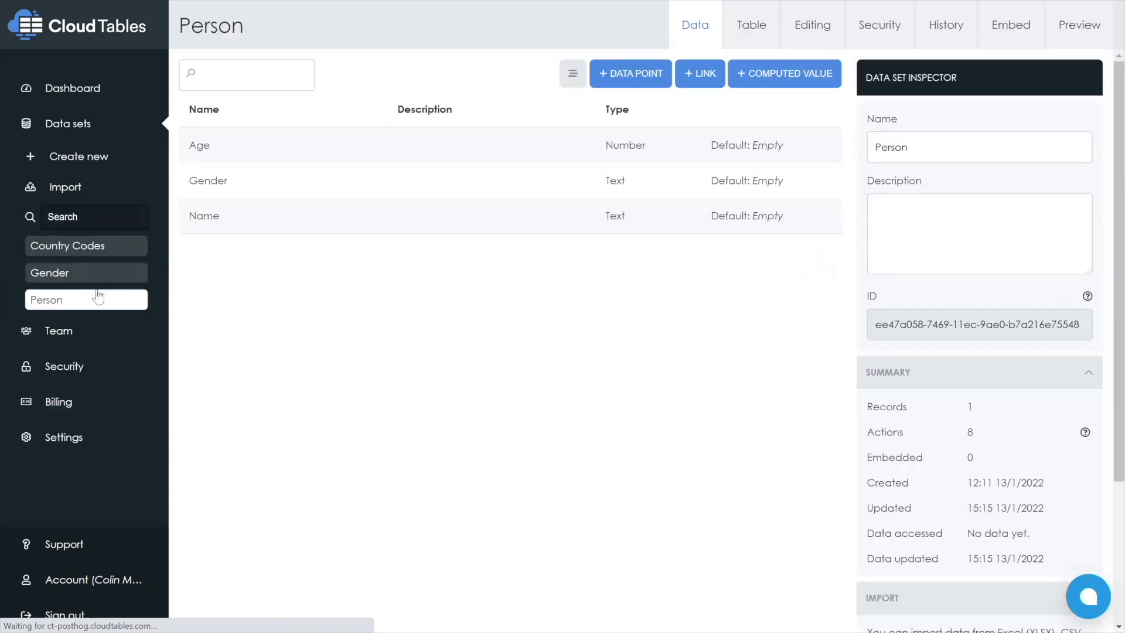
left_click(395, 198)
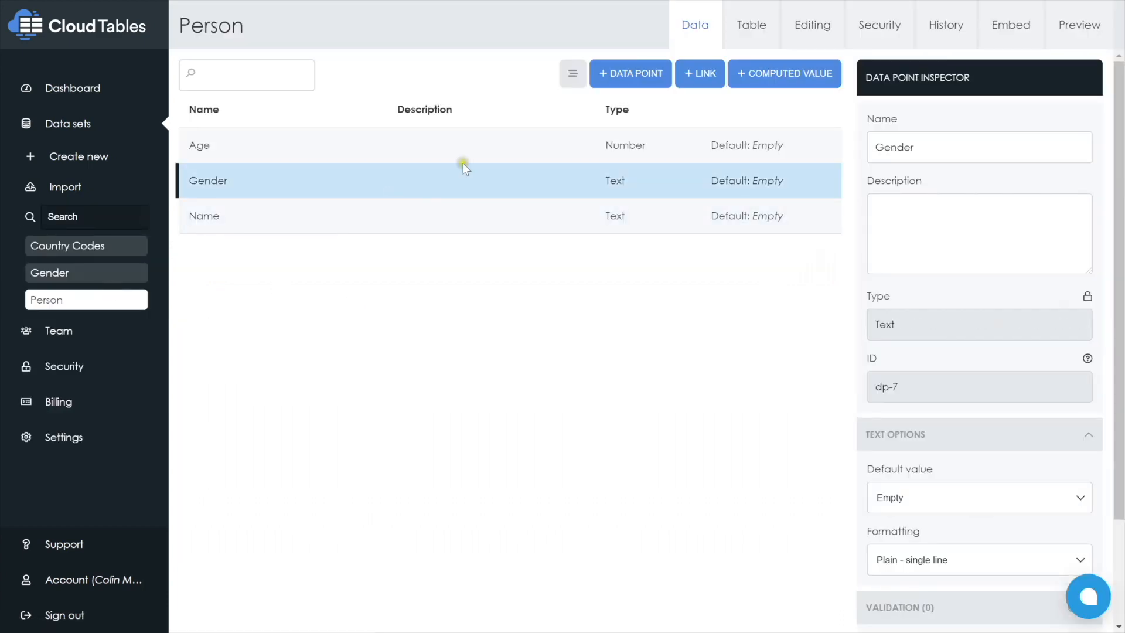
scroll(910, 577, "down", 3)
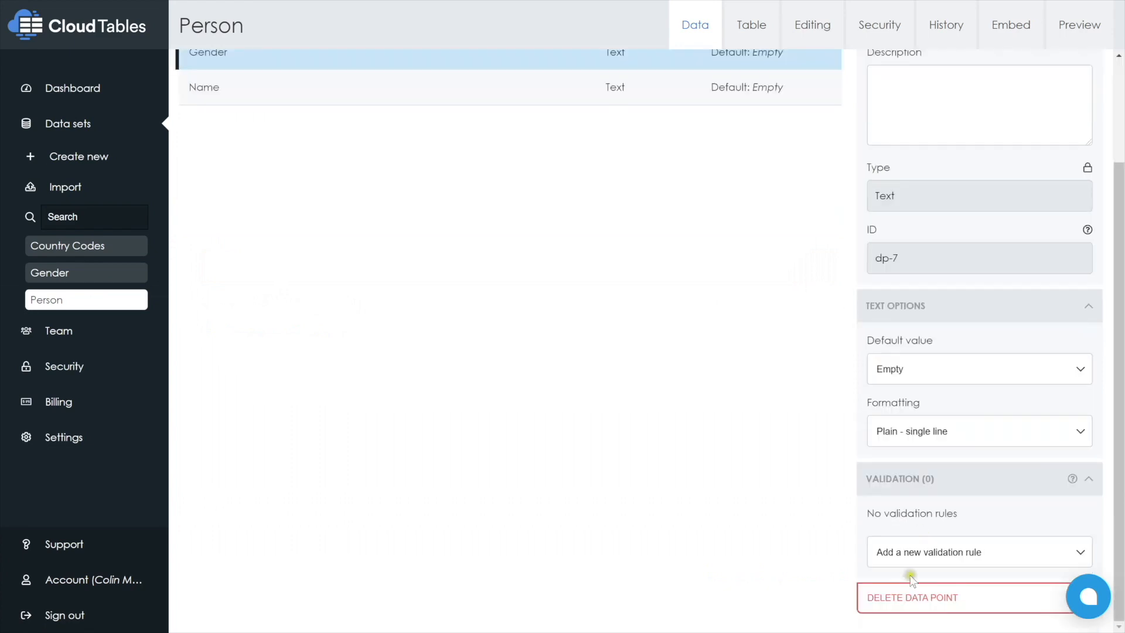
left_click(915, 598)
left_click(789, 379)
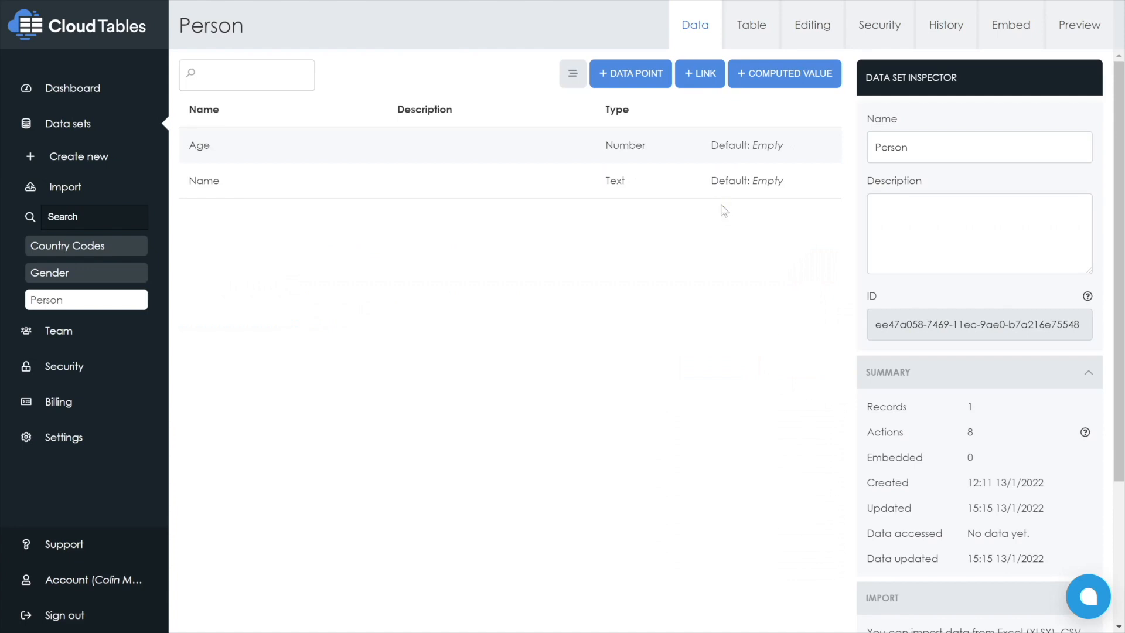
Add a link from the Person data set to the Gender data set
left_click(699, 85)
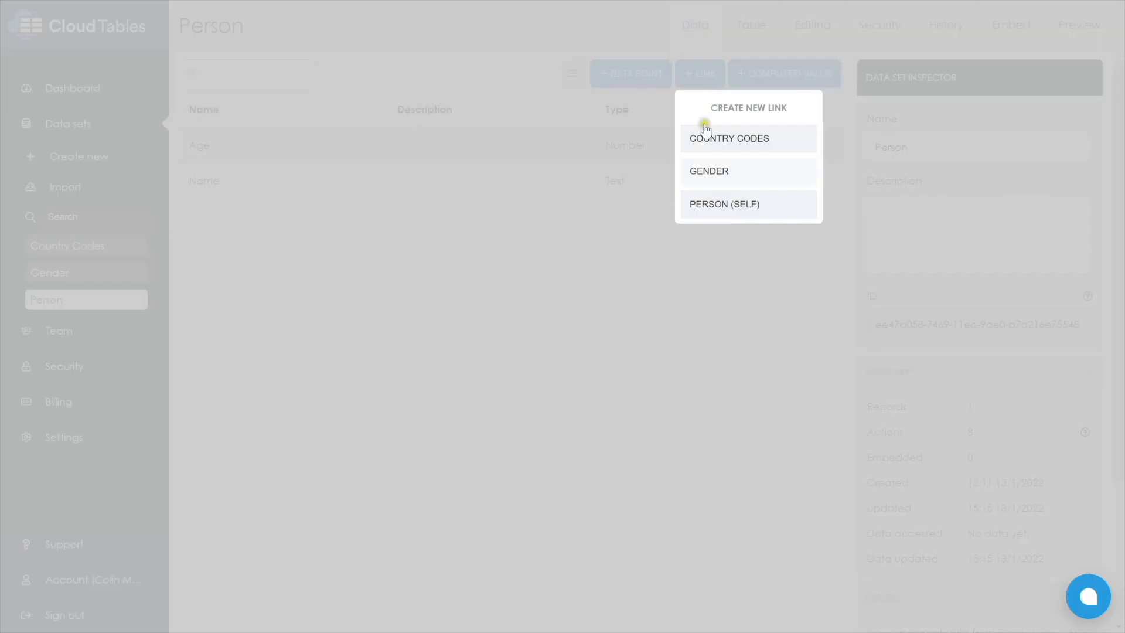
left_click(706, 171)
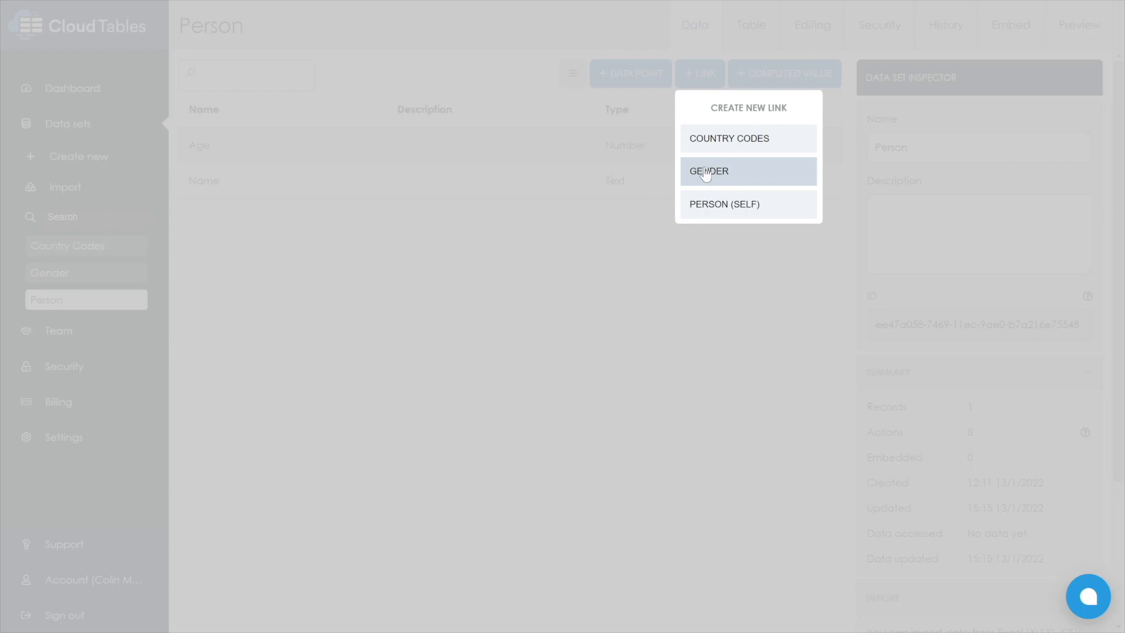
left_click(730, 205)
left_click(727, 172)
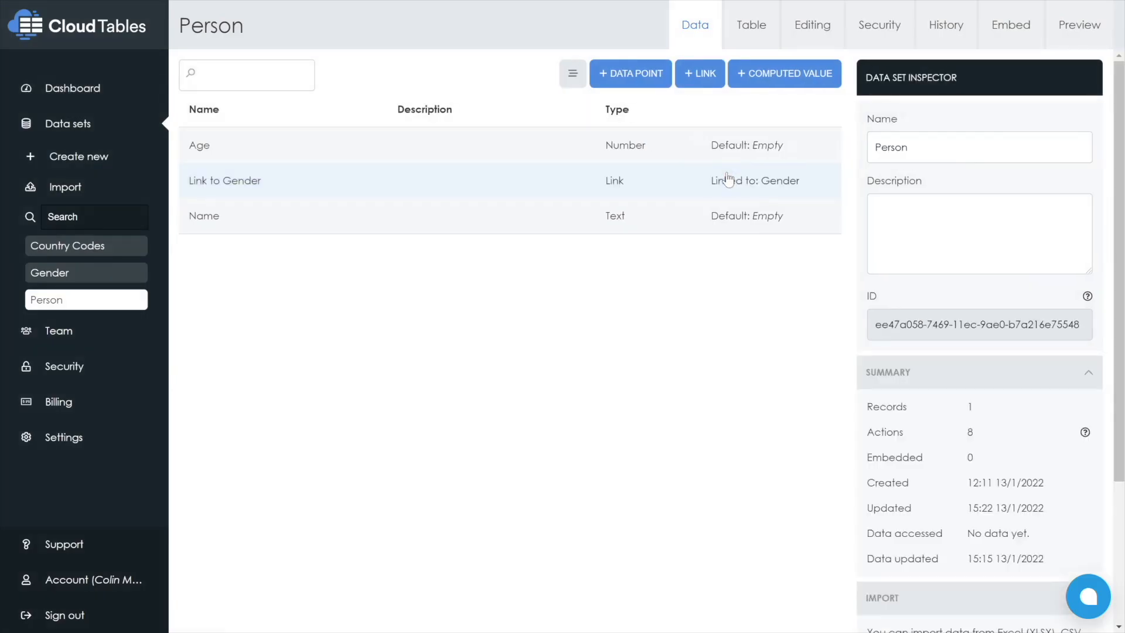
Show the linked Gender column in the Person table layout and place it between Name and Age
left_click(749, 31)
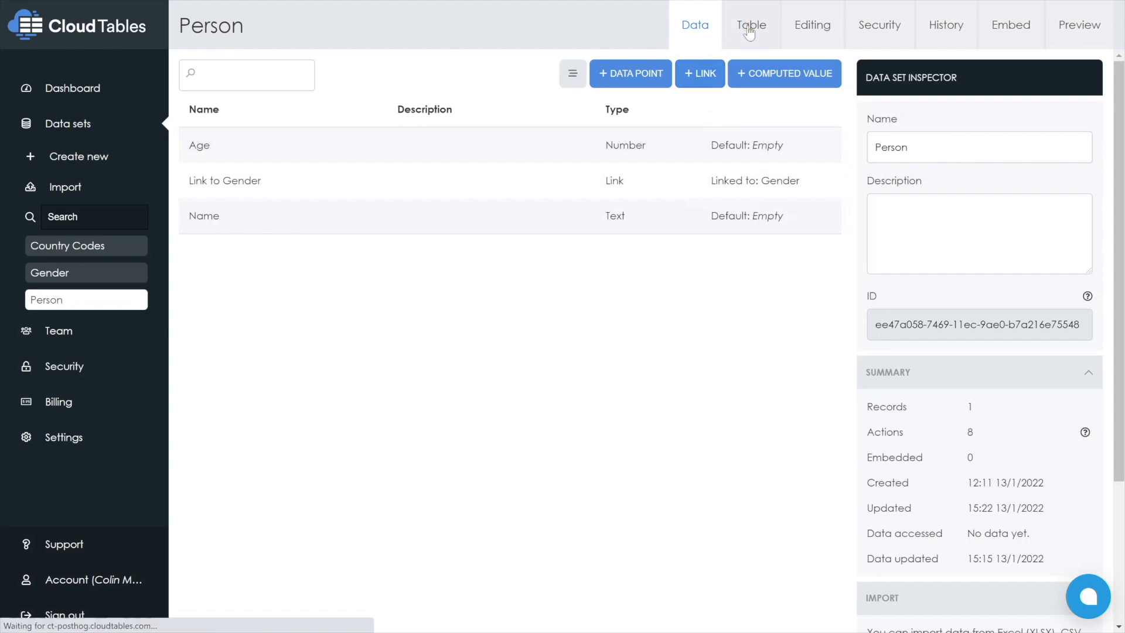
left_click(809, 111)
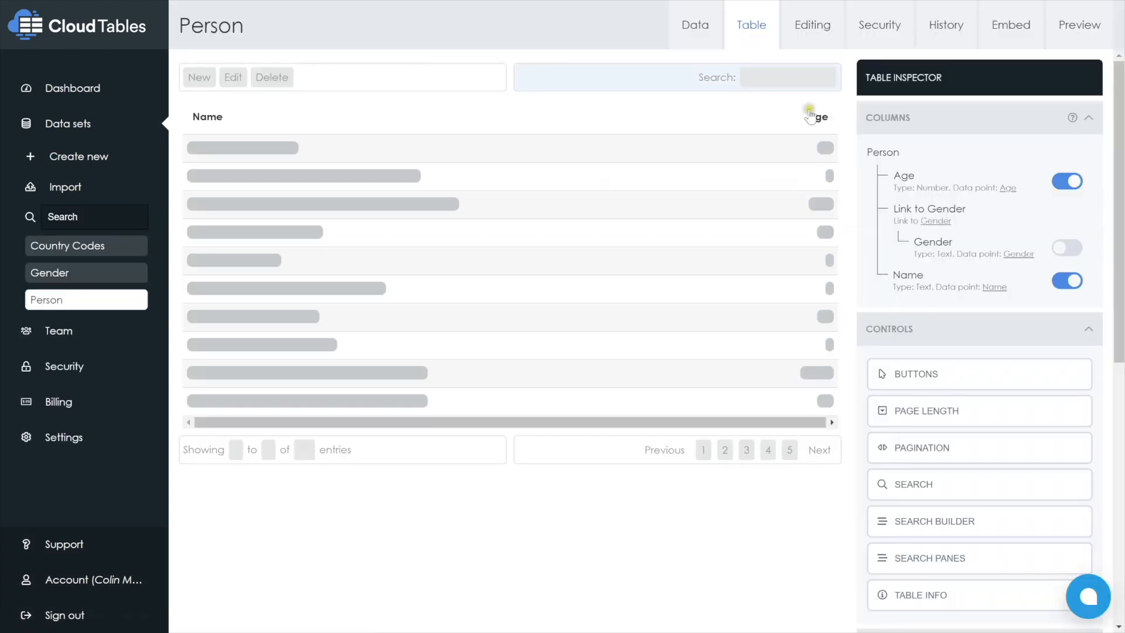
left_click(1066, 248)
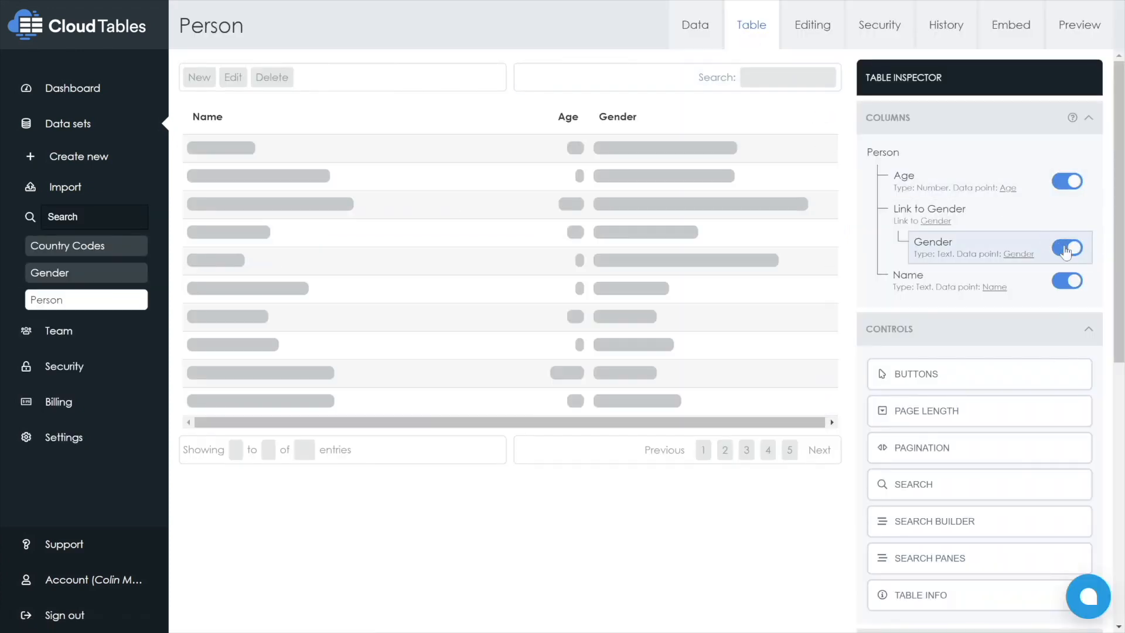
left_click(828, 21)
left_click_drag(662, 100, 498, 110)
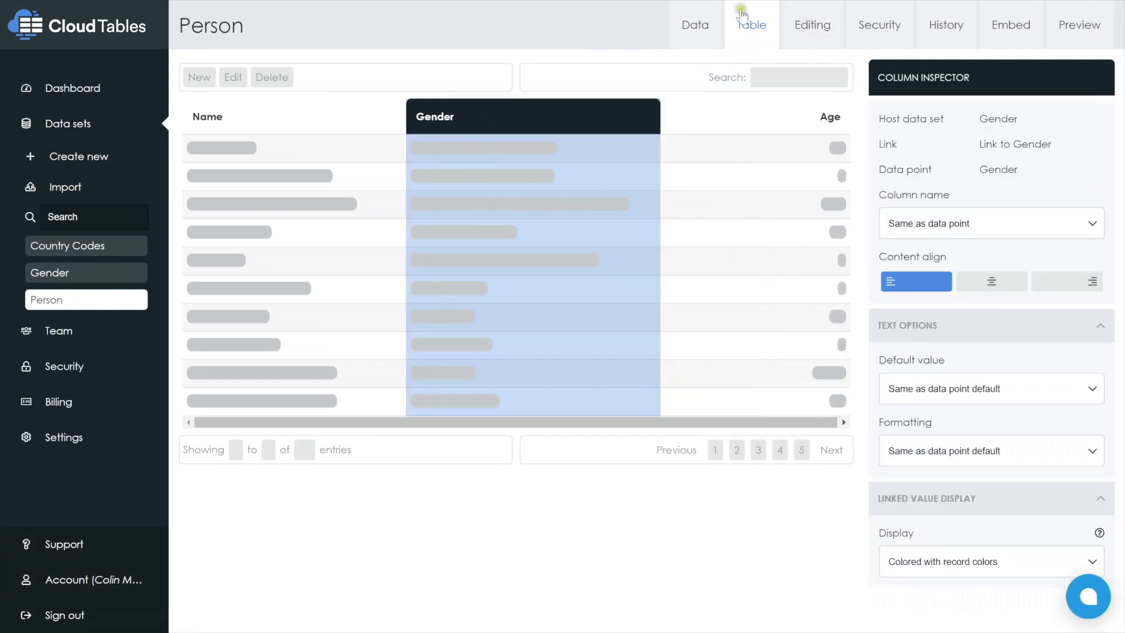
Set the field name of the Link to Gender field in the Person editing form to Gender
left_click(827, 35)
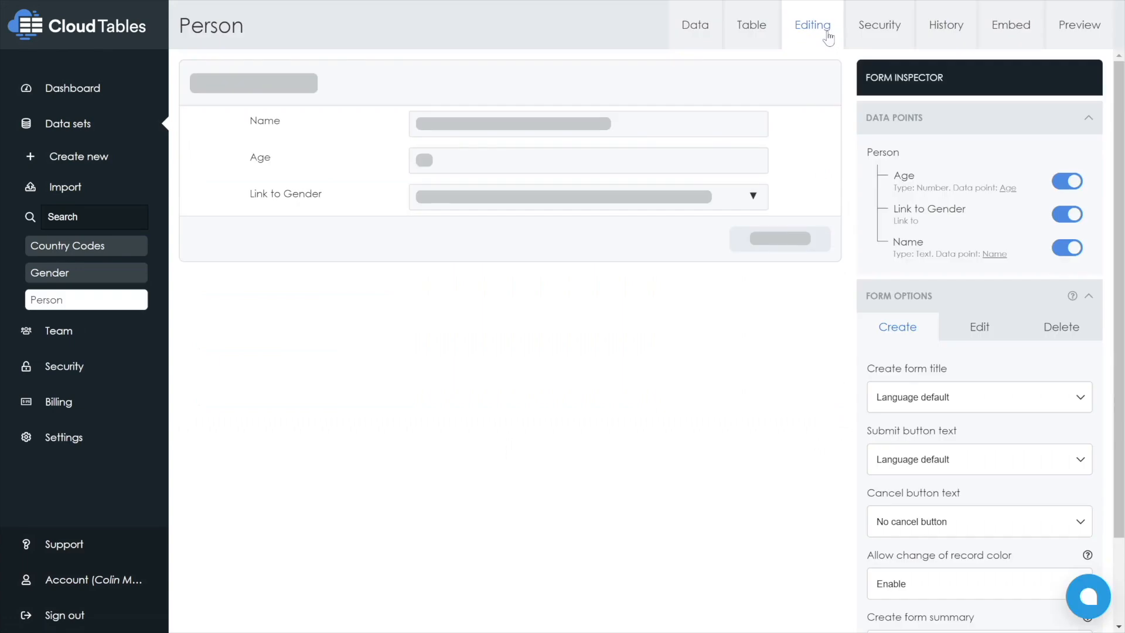
left_click(356, 206)
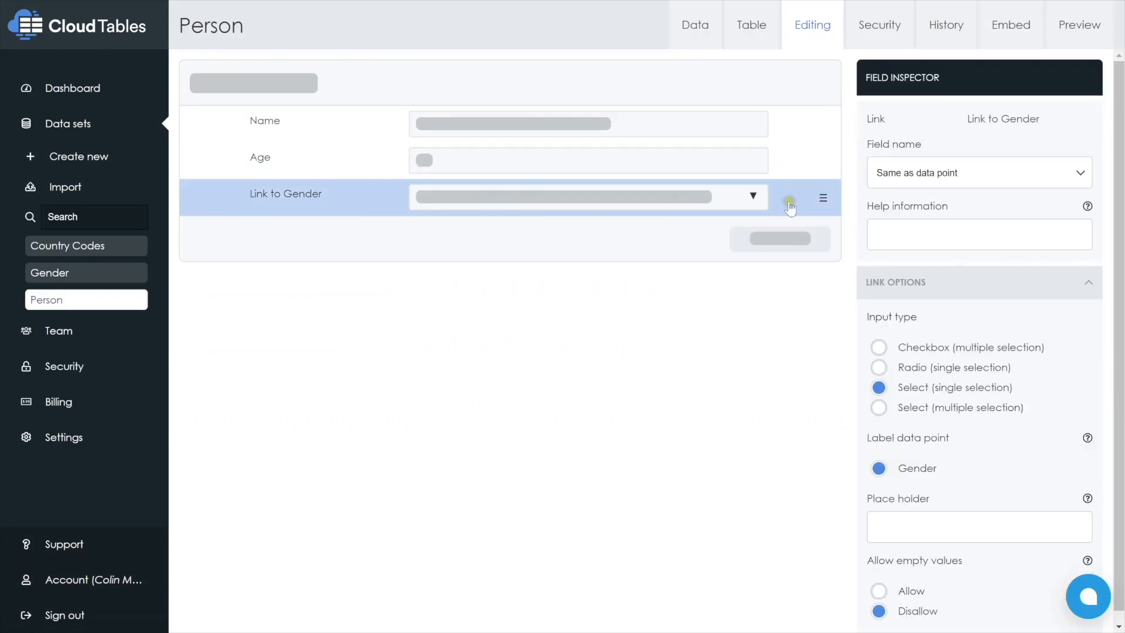
triple_click(938, 173)
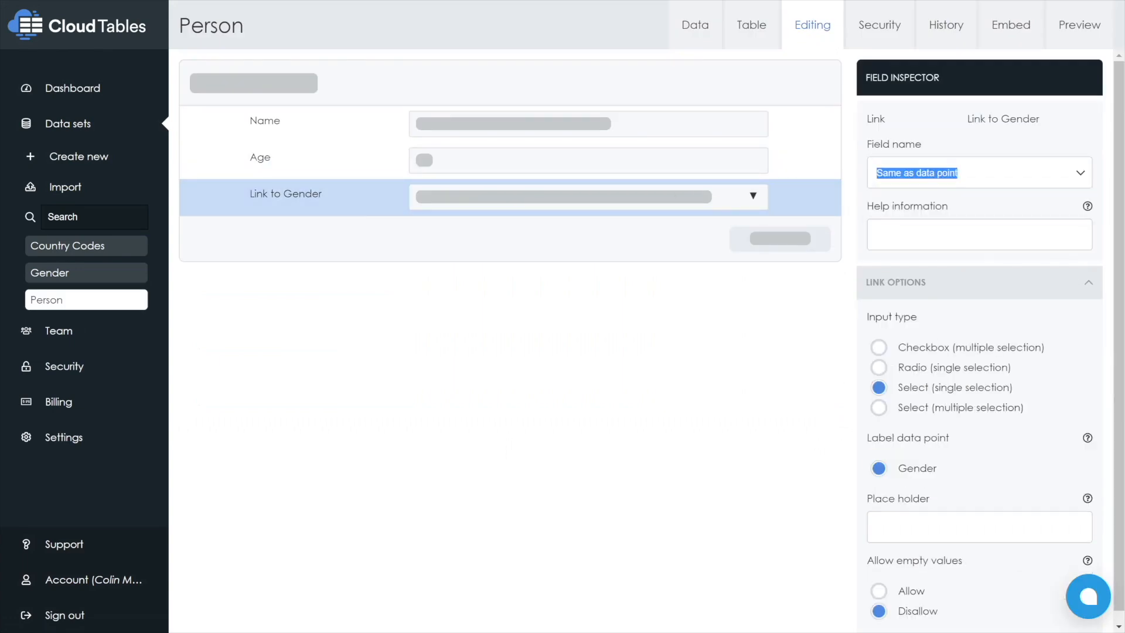
type("Gender")
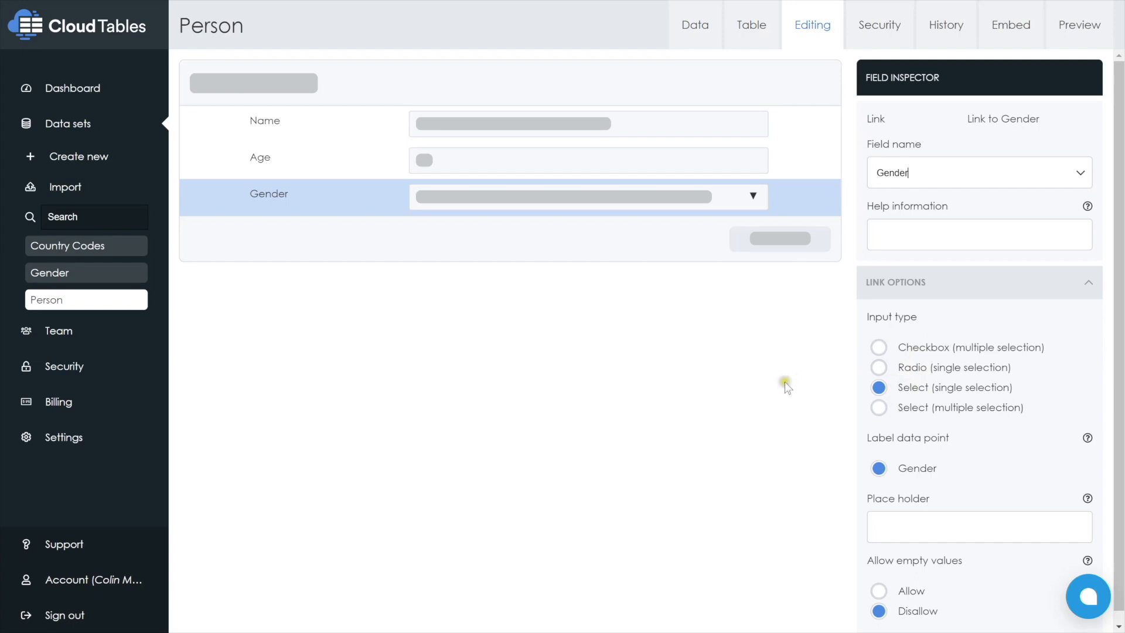
In the Person preview, edit the existing record and set its gender to Male
mouse_move(1115, 10)
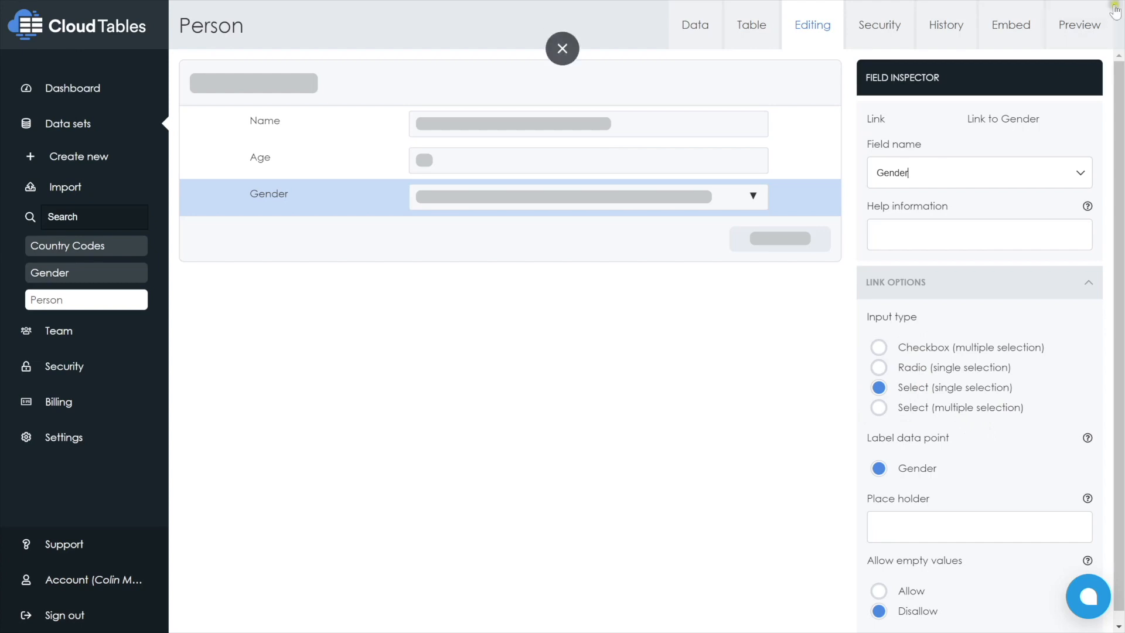
left_click(1071, 22)
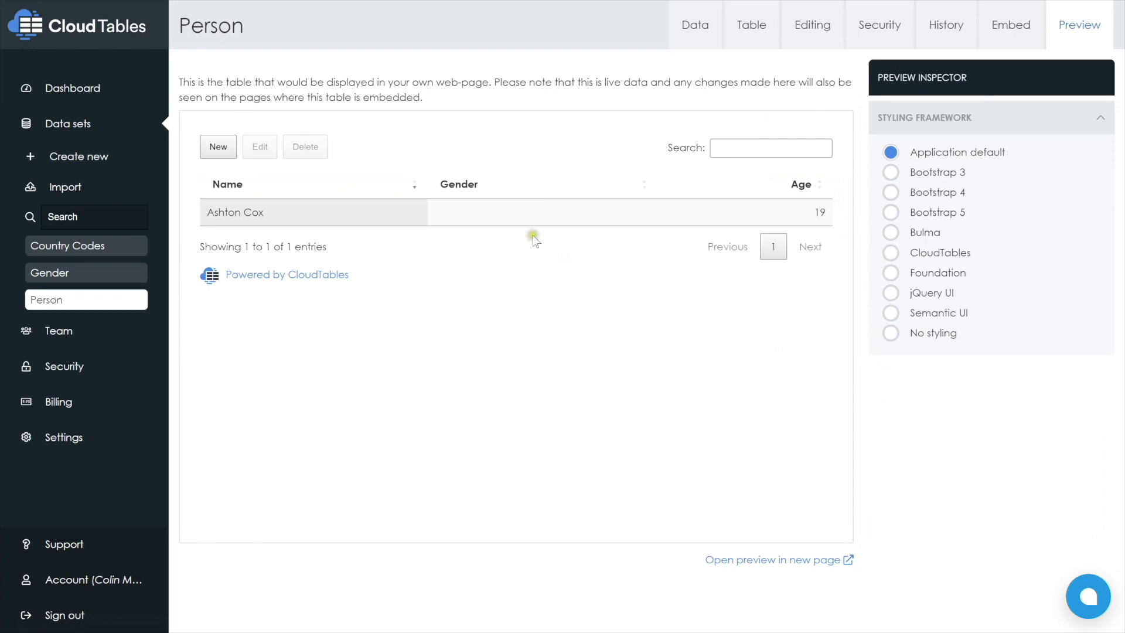
left_click(301, 212)
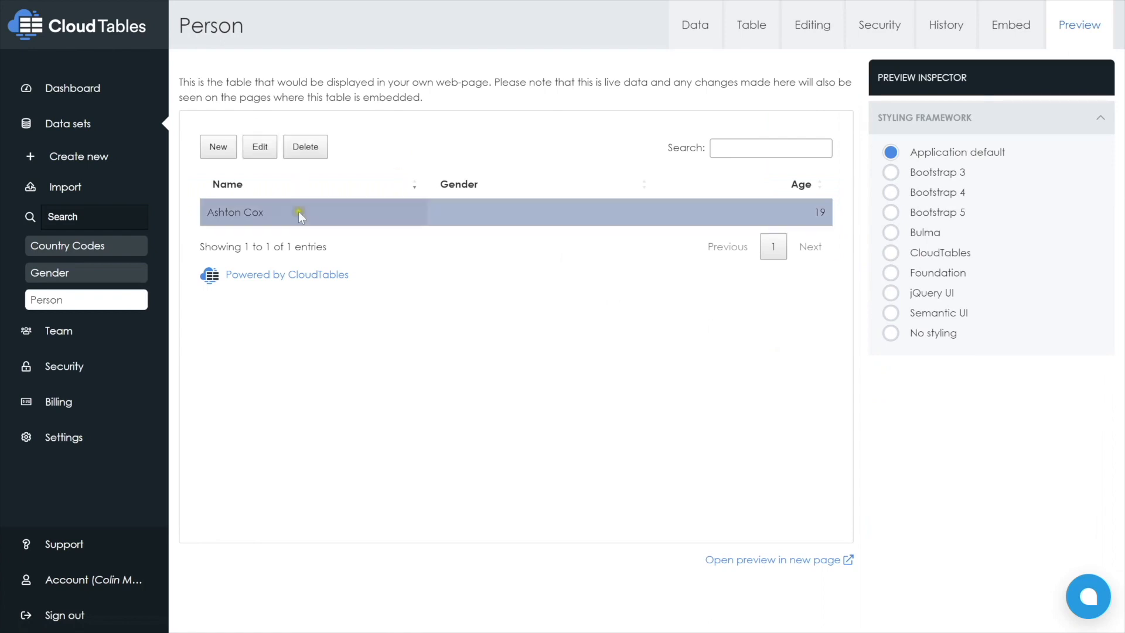
left_click(260, 151)
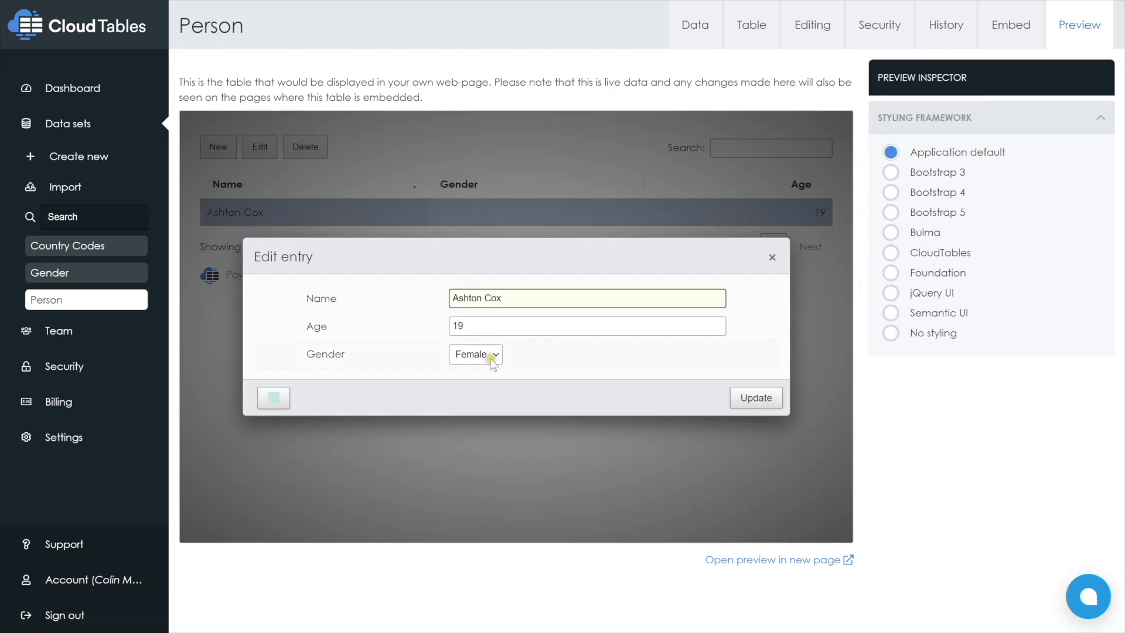
left_click(493, 356)
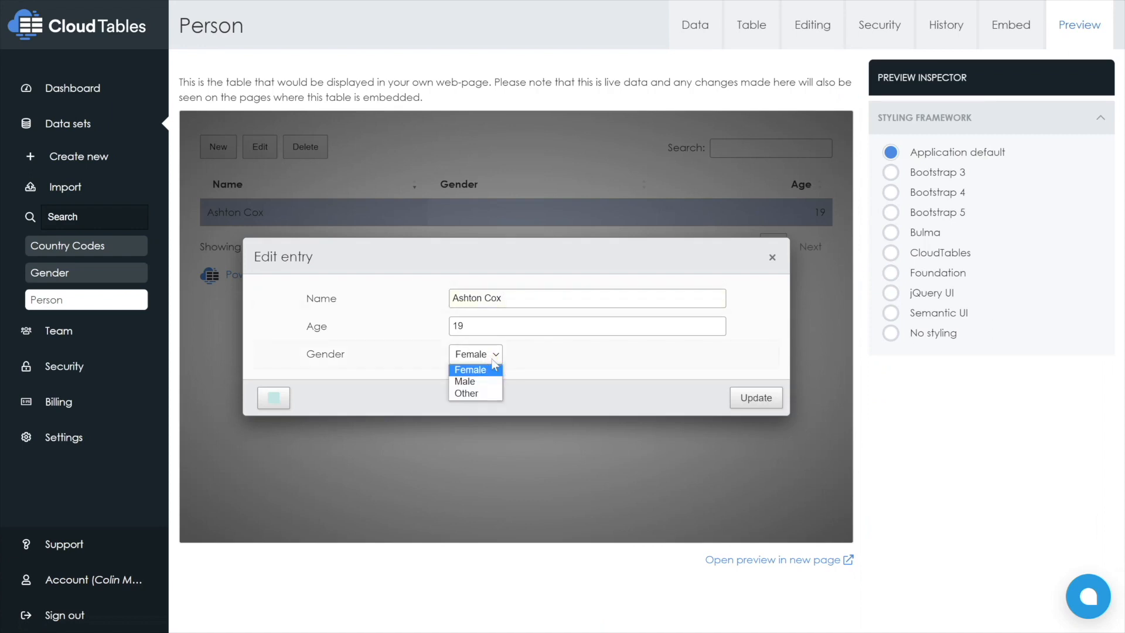
left_click(458, 381)
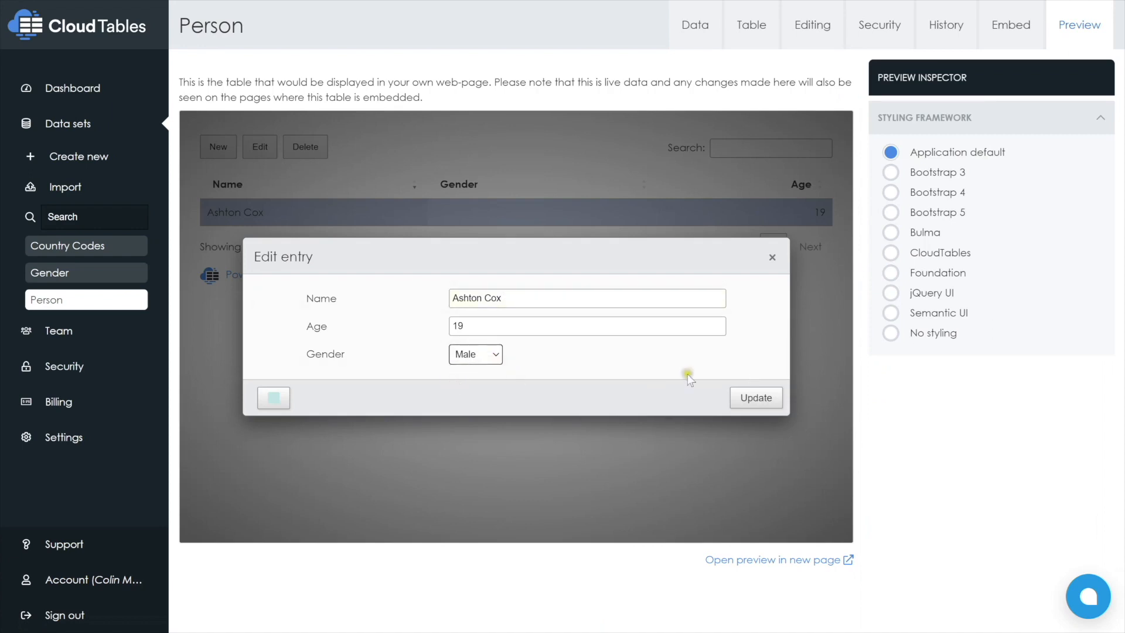
left_click(756, 398)
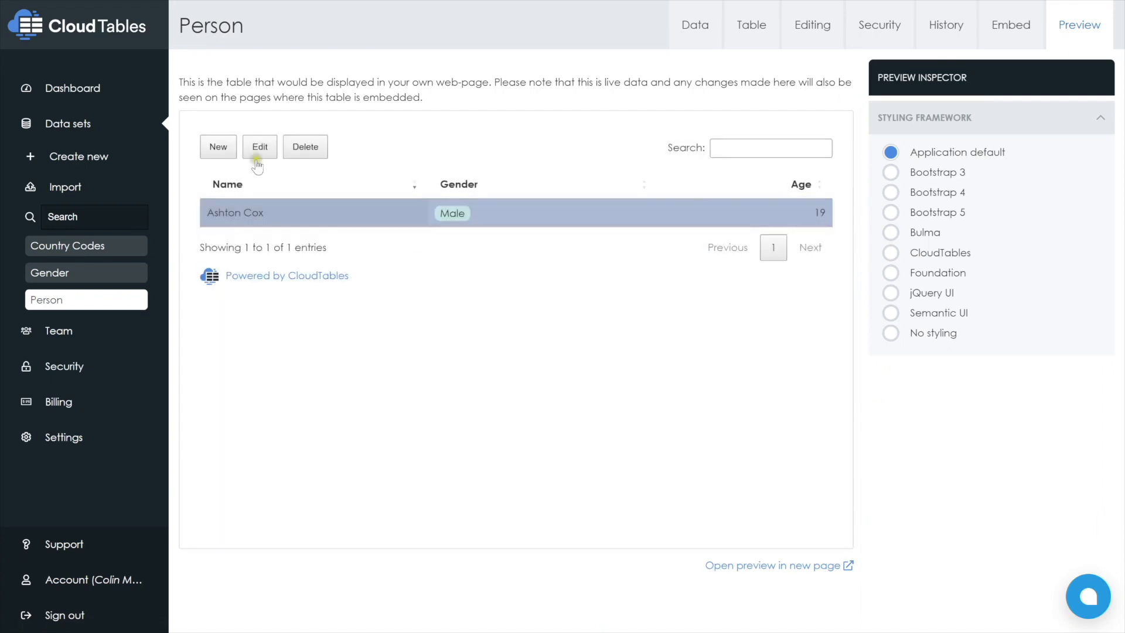
Create a new Person record with the person's name, age 44 and gender Female
left_click(217, 148)
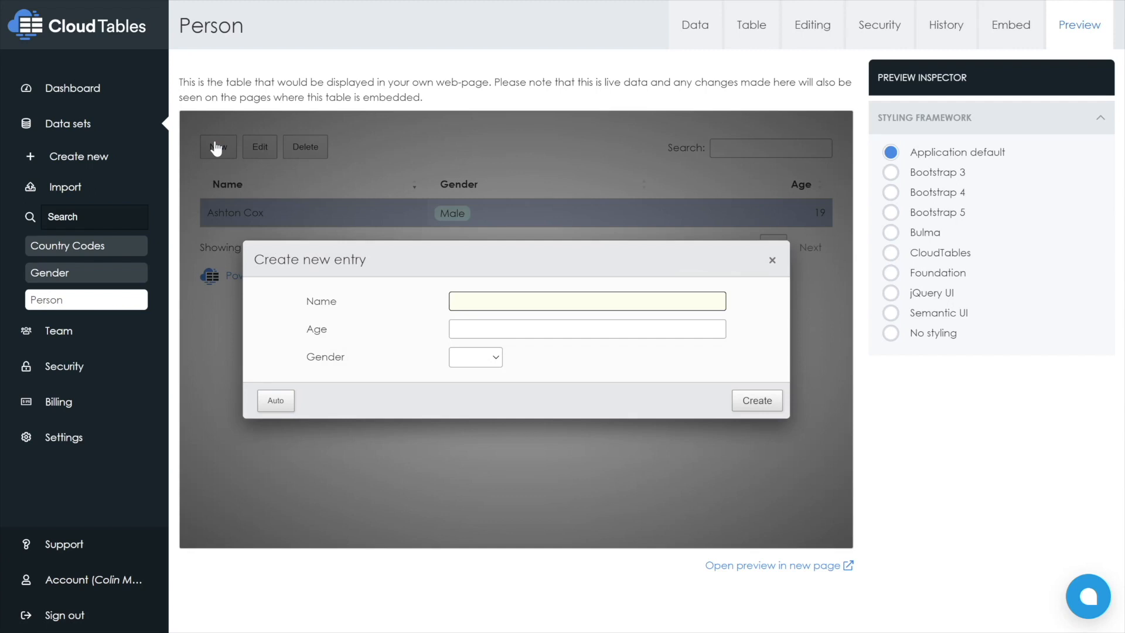
type("Anne")
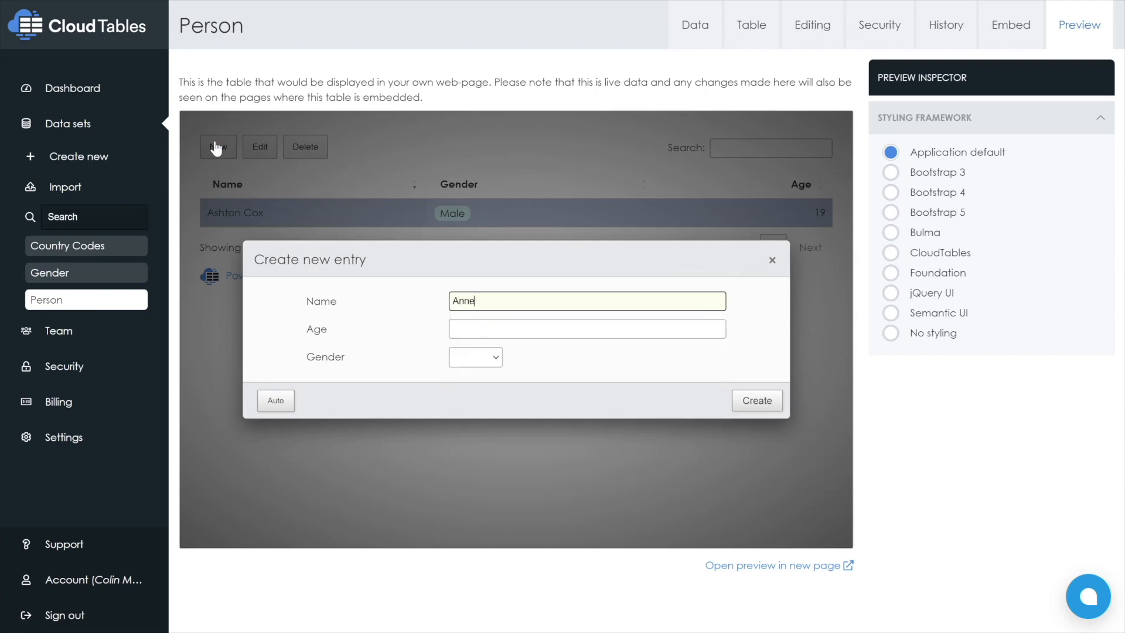
key("Tab")
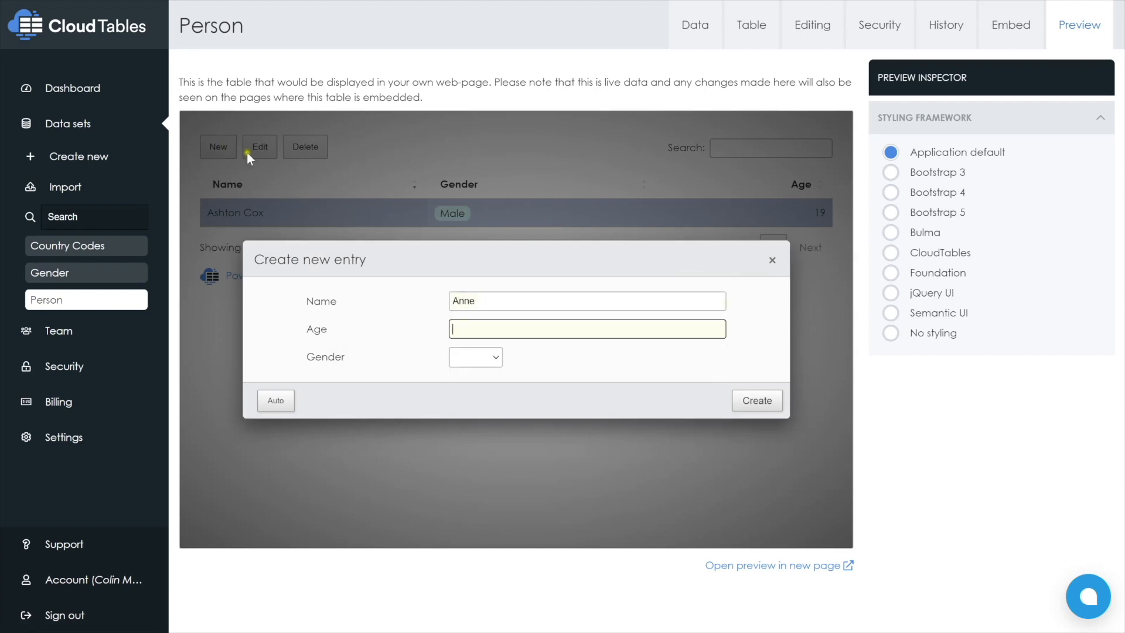
type("44")
left_click(468, 364)
left_click(472, 376)
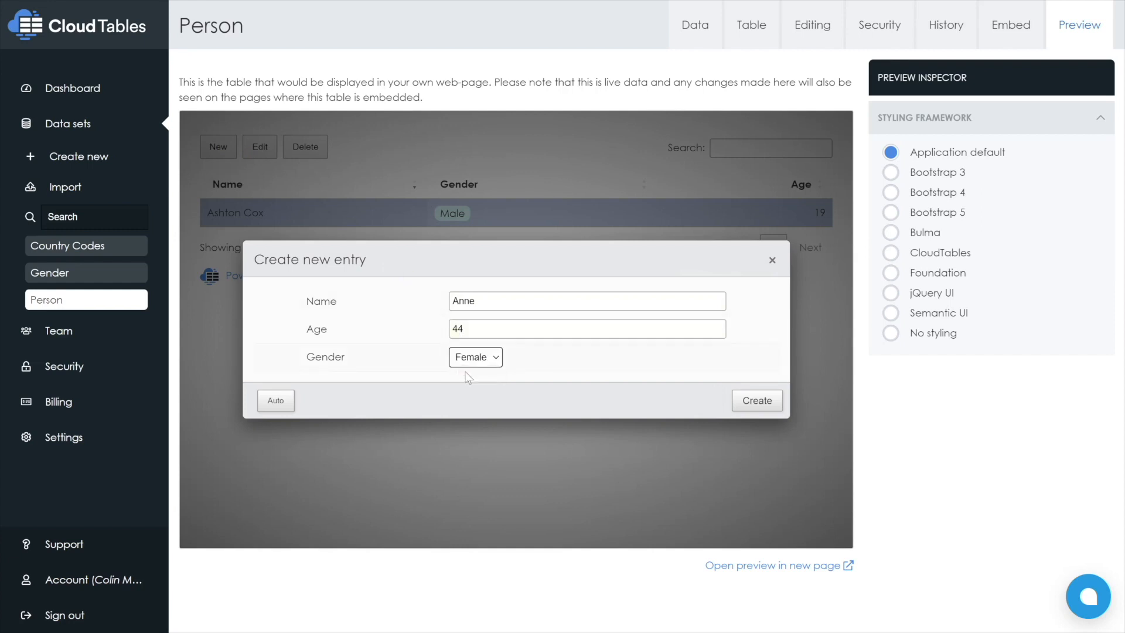
left_click(759, 410)
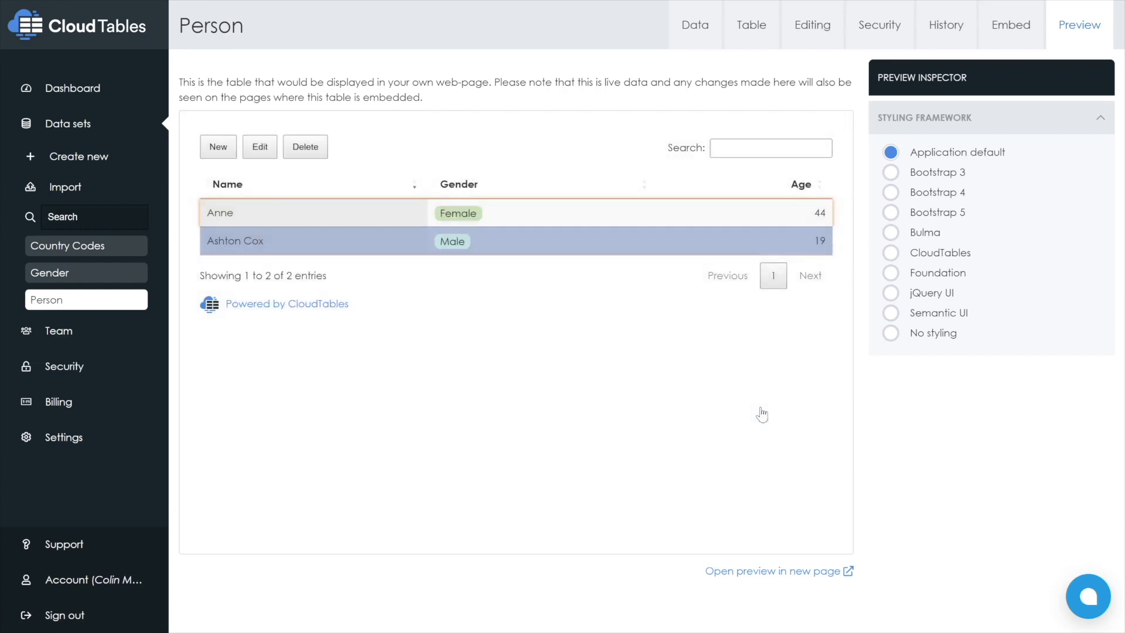
Search the Person records for "fem", and view the table preview of the Country Codes data set
left_click(758, 143)
type("fem")
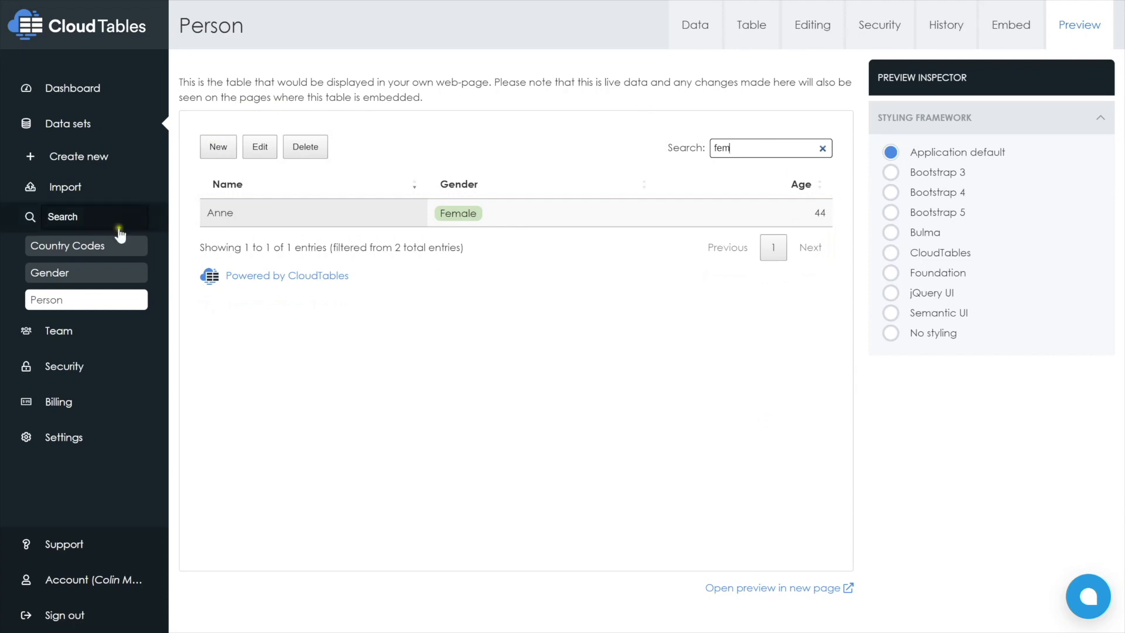
left_click(85, 247)
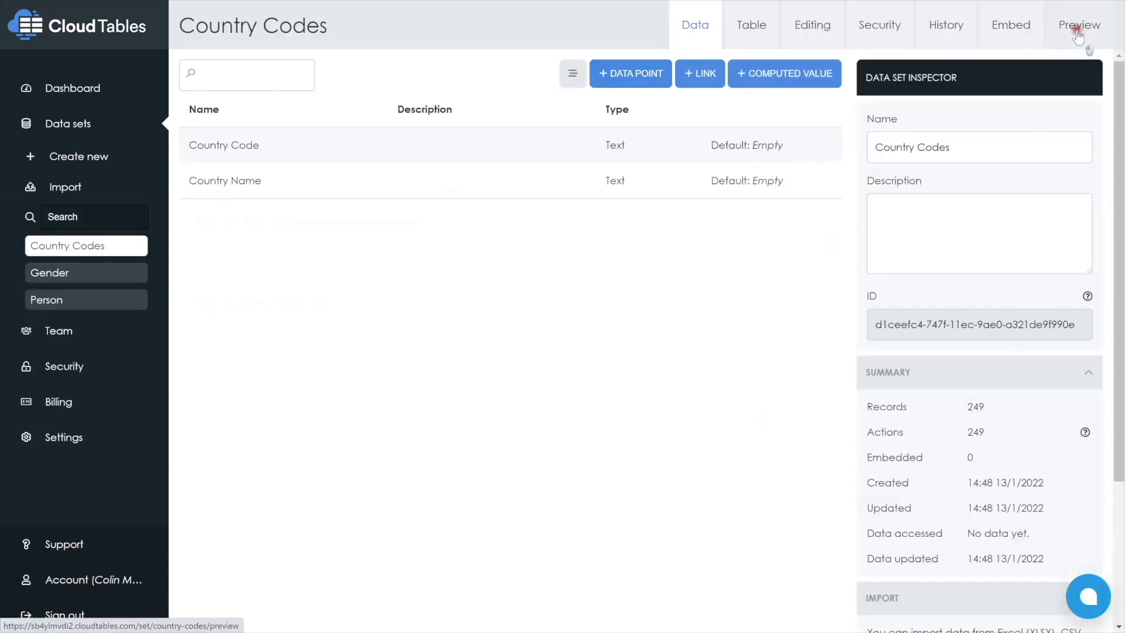
left_click(1078, 35)
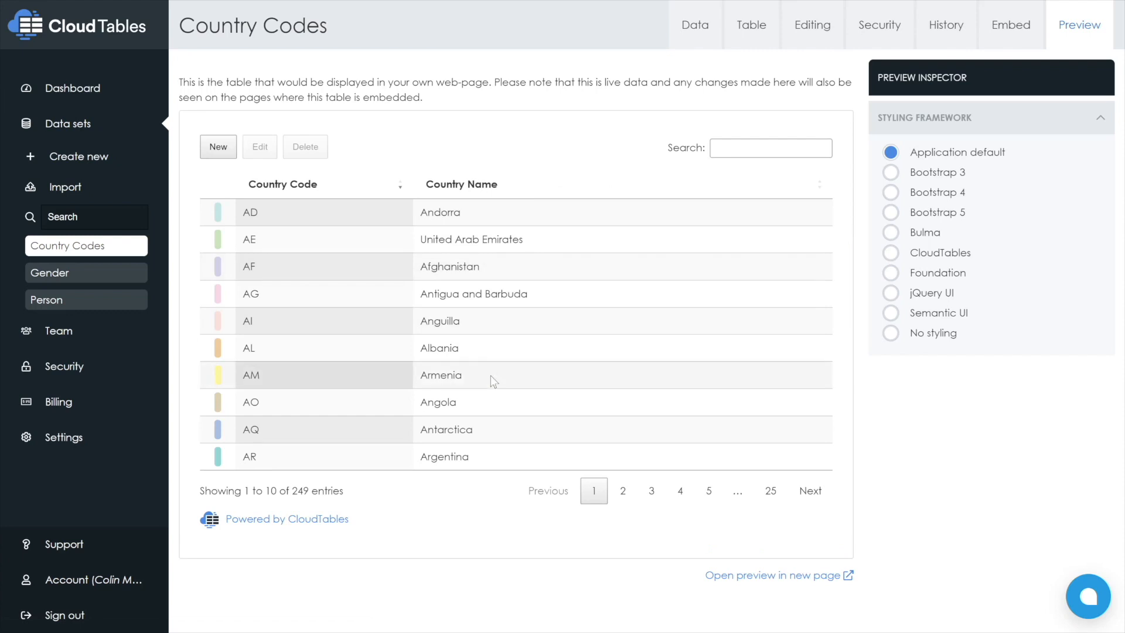
Add a link from the Person data set to Country Codes and name it Countries Visited
left_click(58, 298)
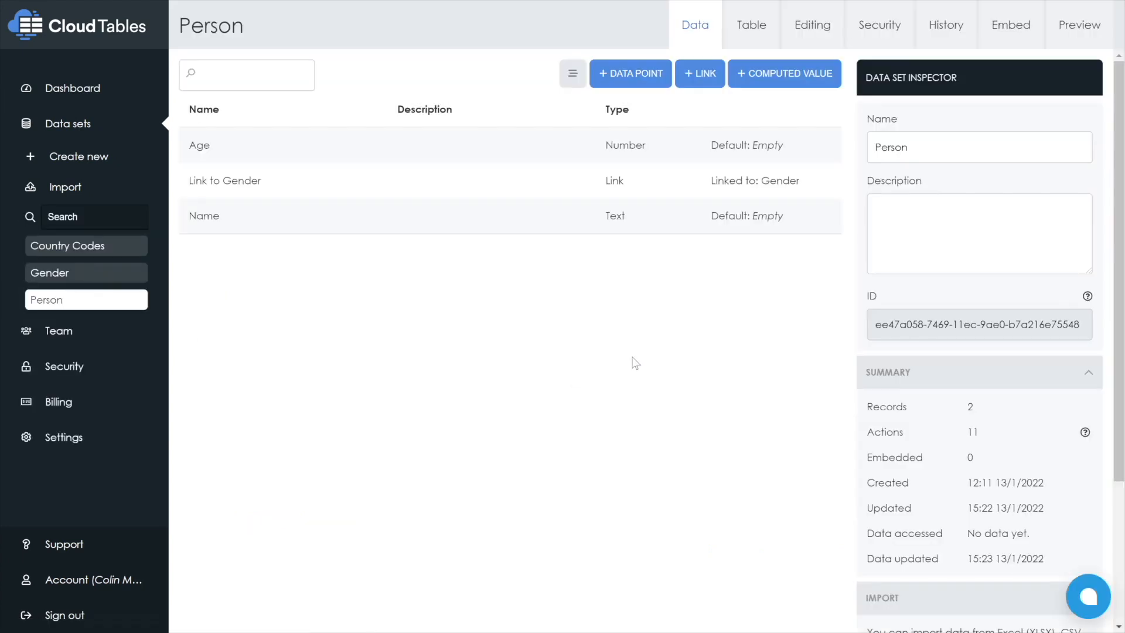
left_click(703, 85)
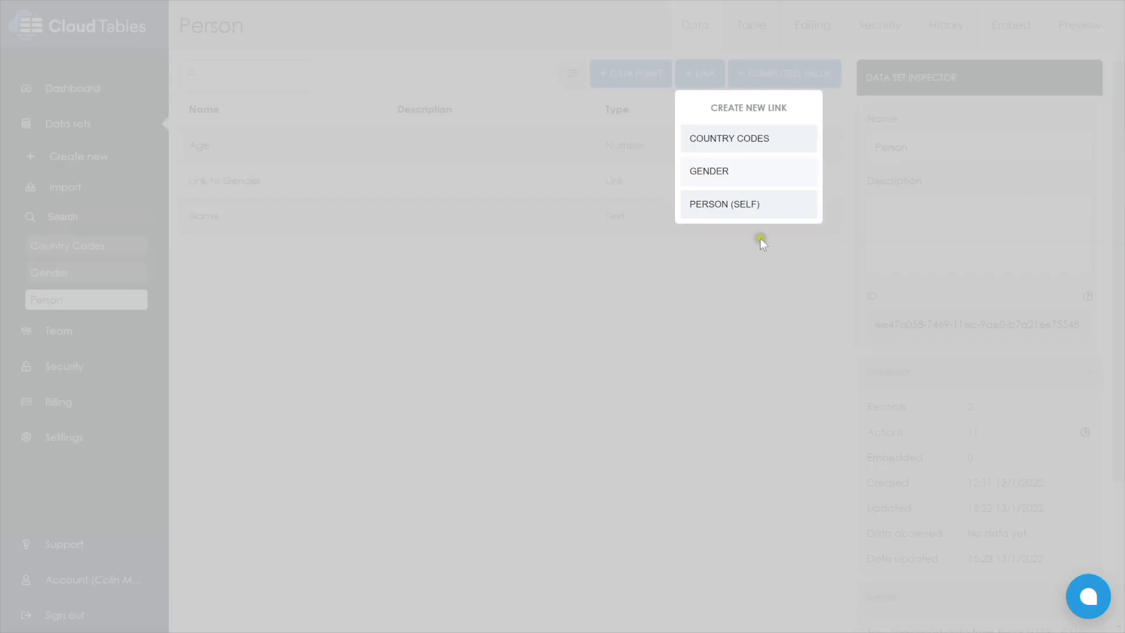
left_click(715, 139)
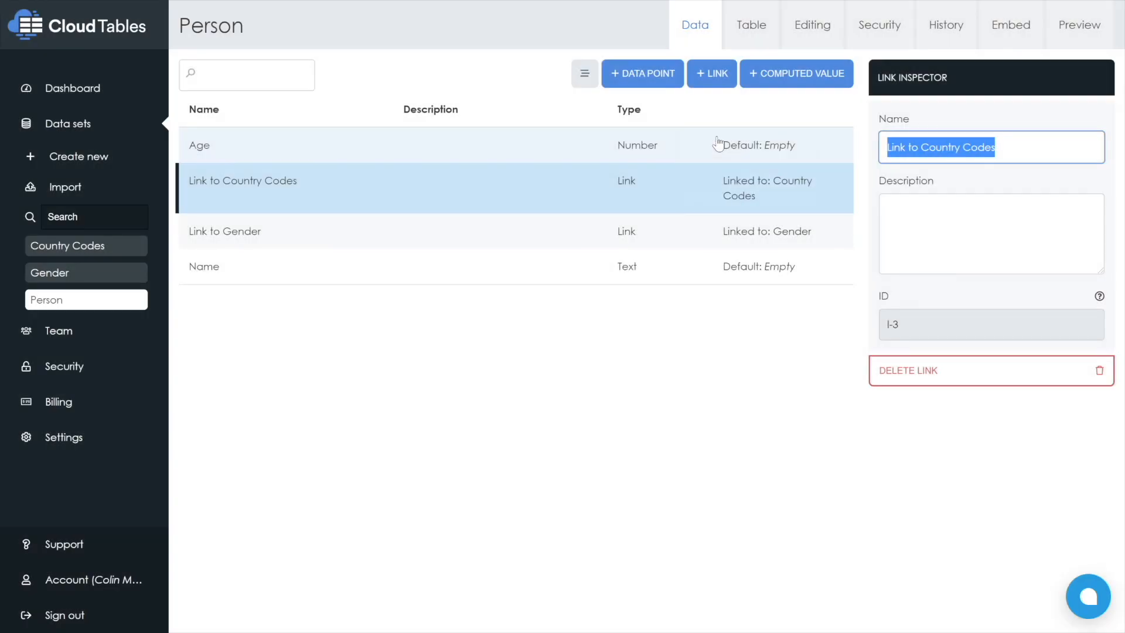
type("Countries Visited")
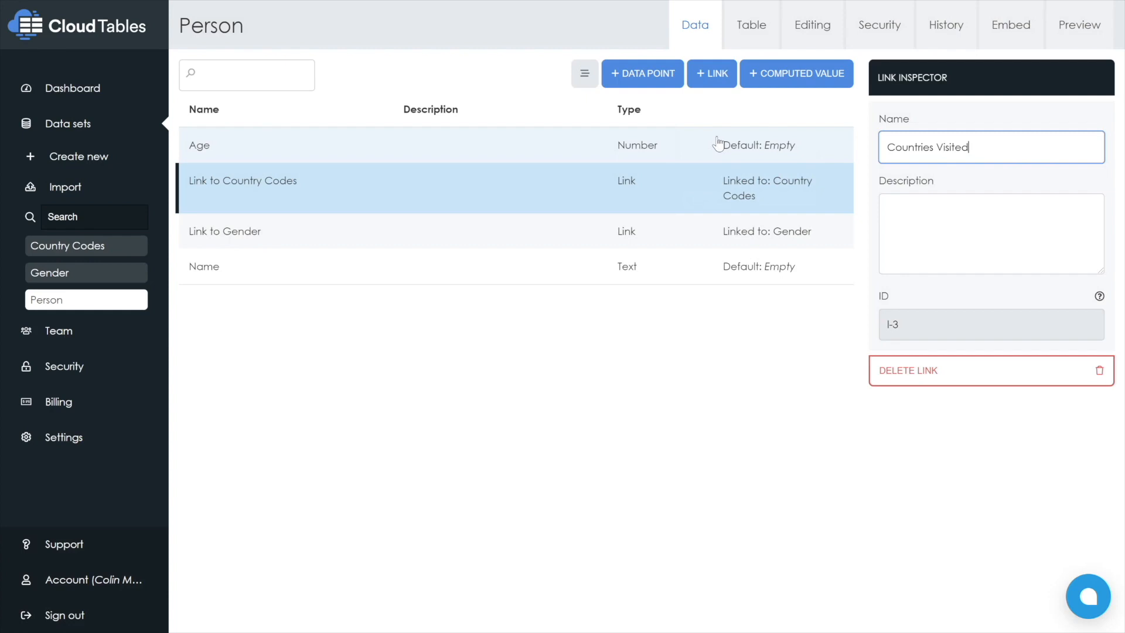
Show the linked Country Name column in the Person table layout
left_click(747, 22)
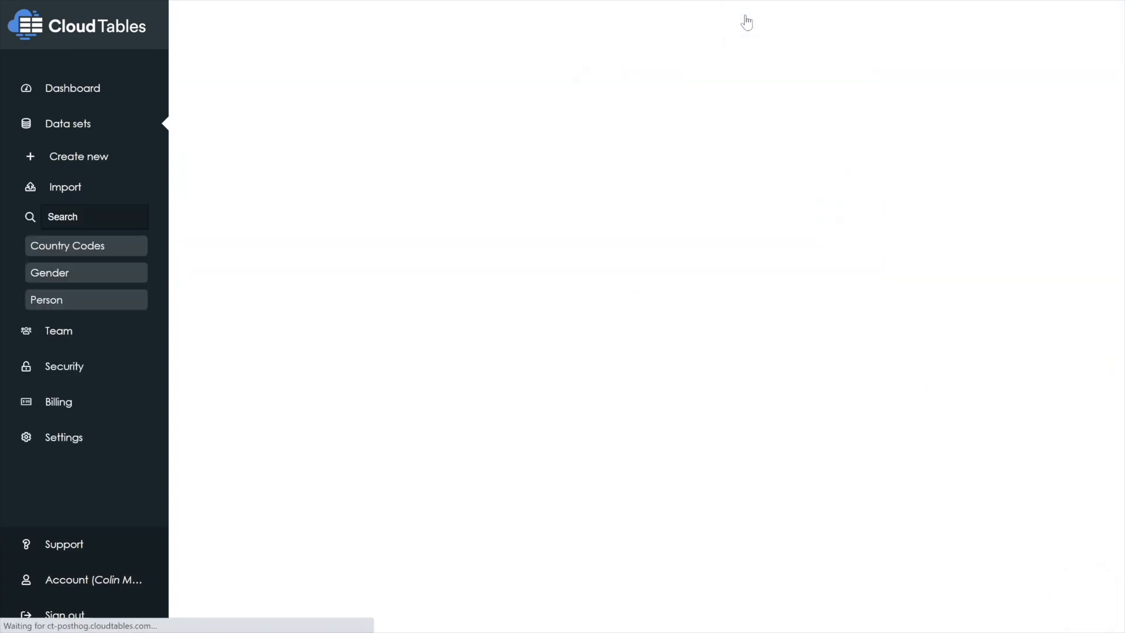
left_click(1021, 252)
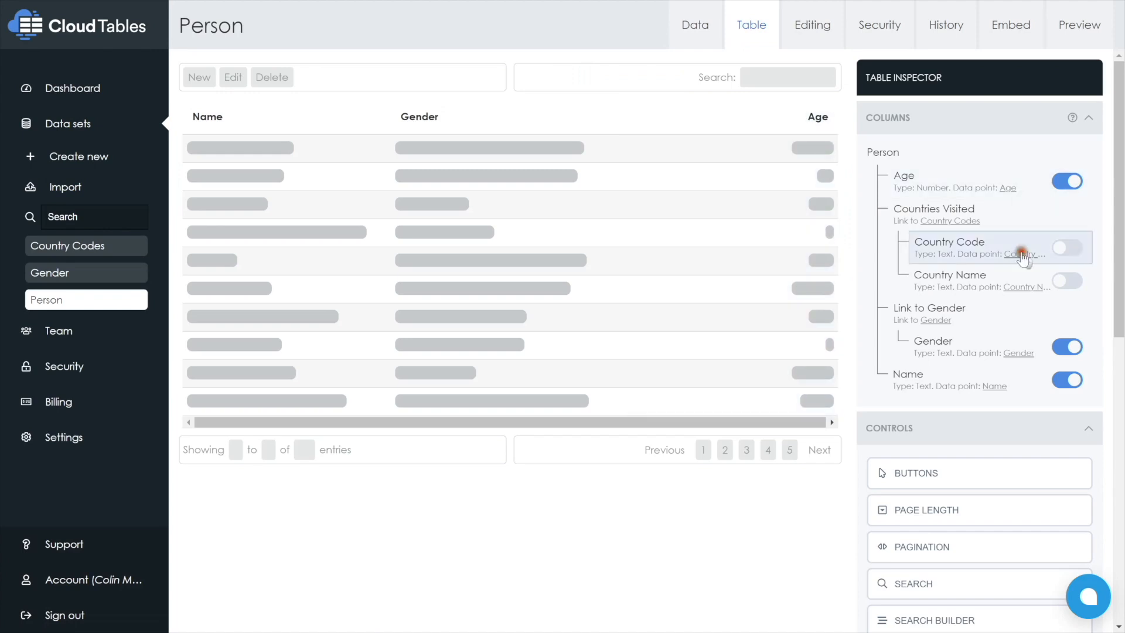
left_click(1061, 284)
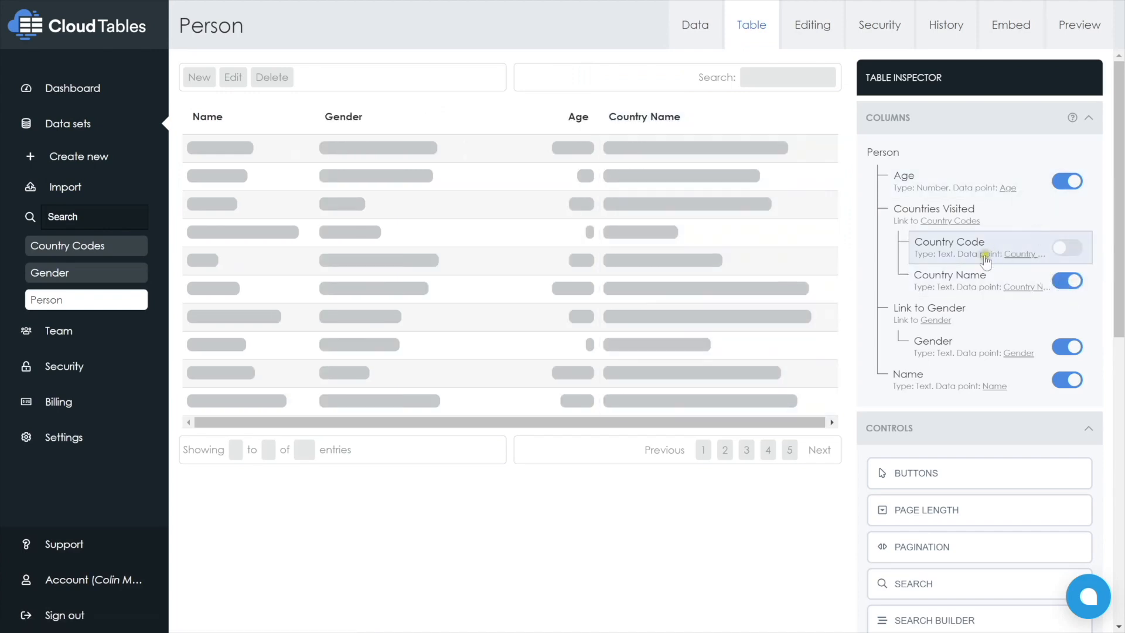
Set the input type of the Countries Visited field in the Person editing form to Select (multiple selection)
left_click(785, 19)
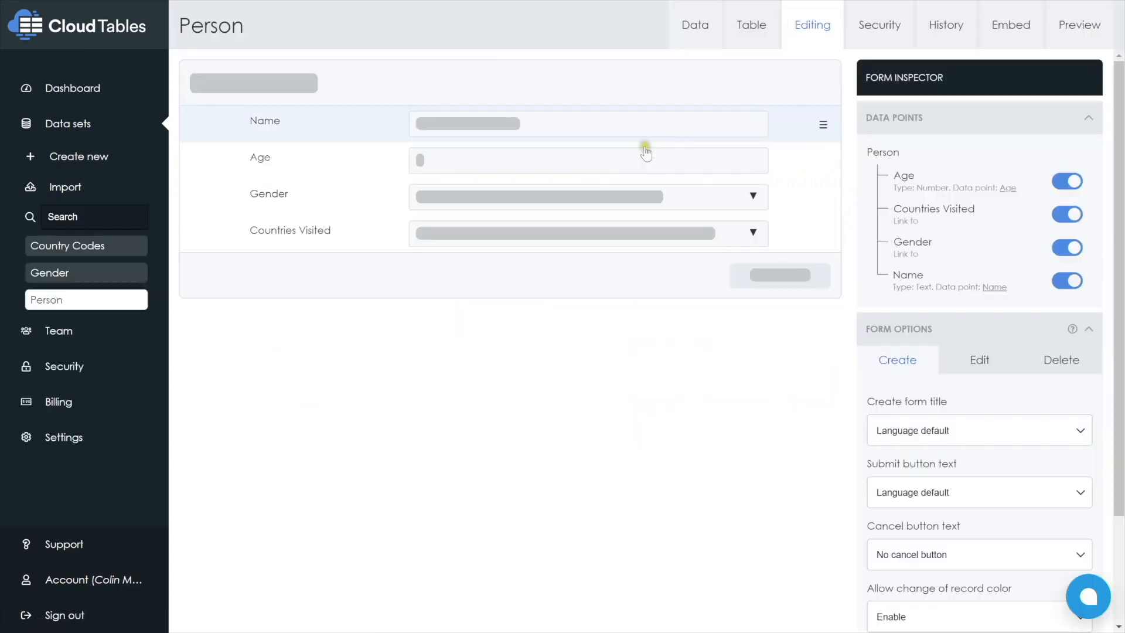
left_click(619, 236)
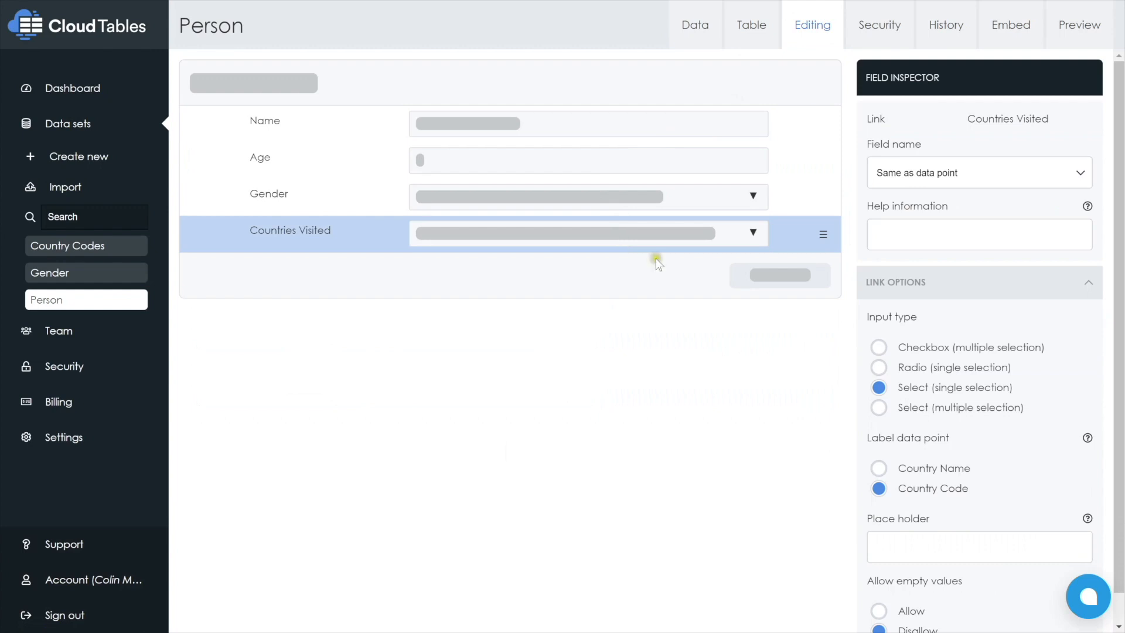
left_click(879, 408)
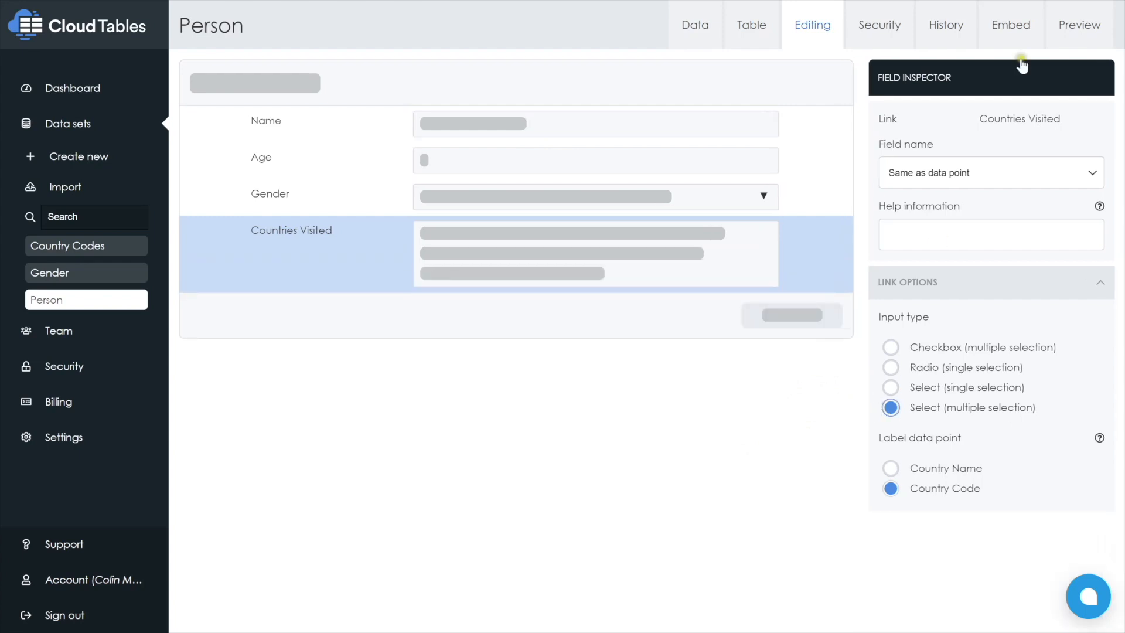
In the Person preview, edit the male record aged 19 and set its Countries Visited to Bangladesh
left_click(1082, 29)
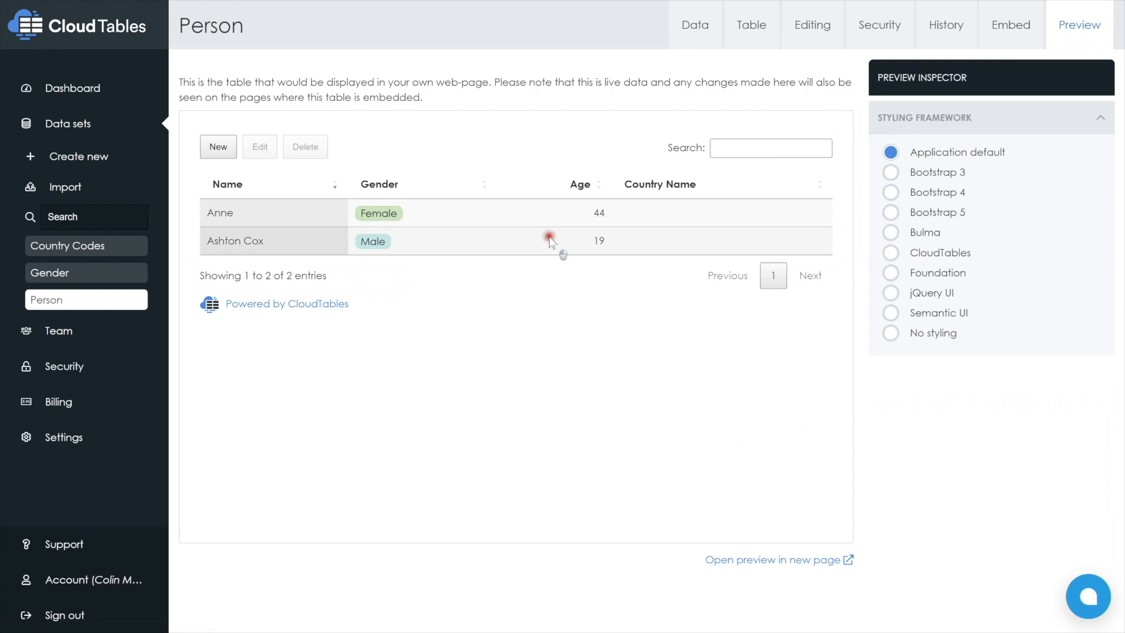
left_click(549, 237)
left_click(260, 147)
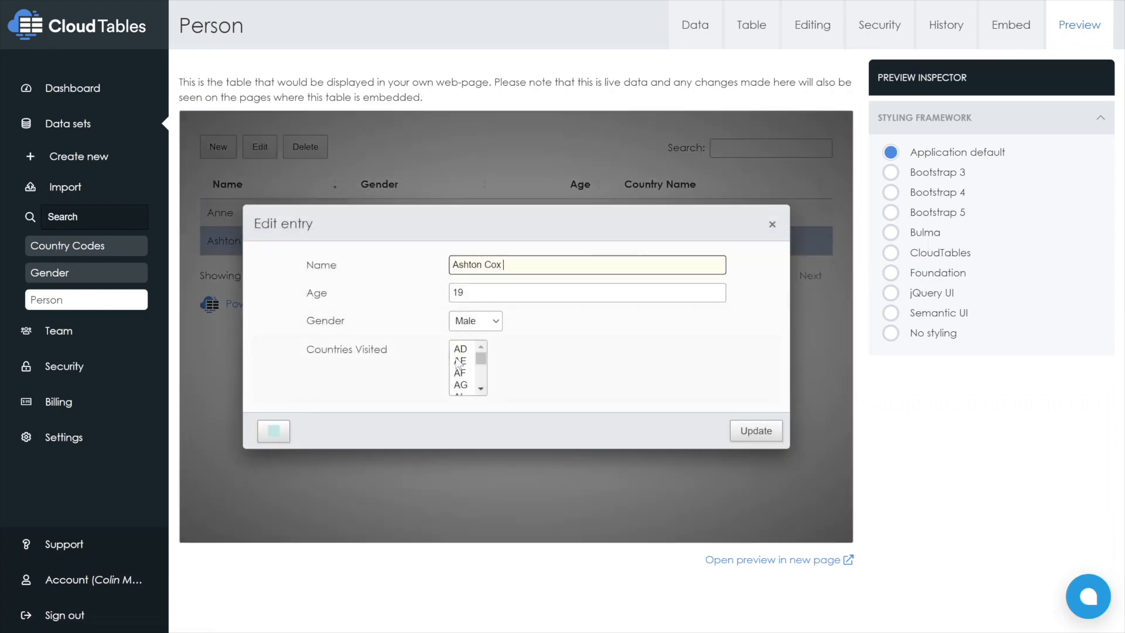
left_click(460, 362)
scroll(474, 369, "down", 4)
left_click(474, 373)
scroll(479, 379, "down", 1)
left_click(467, 375)
left_click(750, 430)
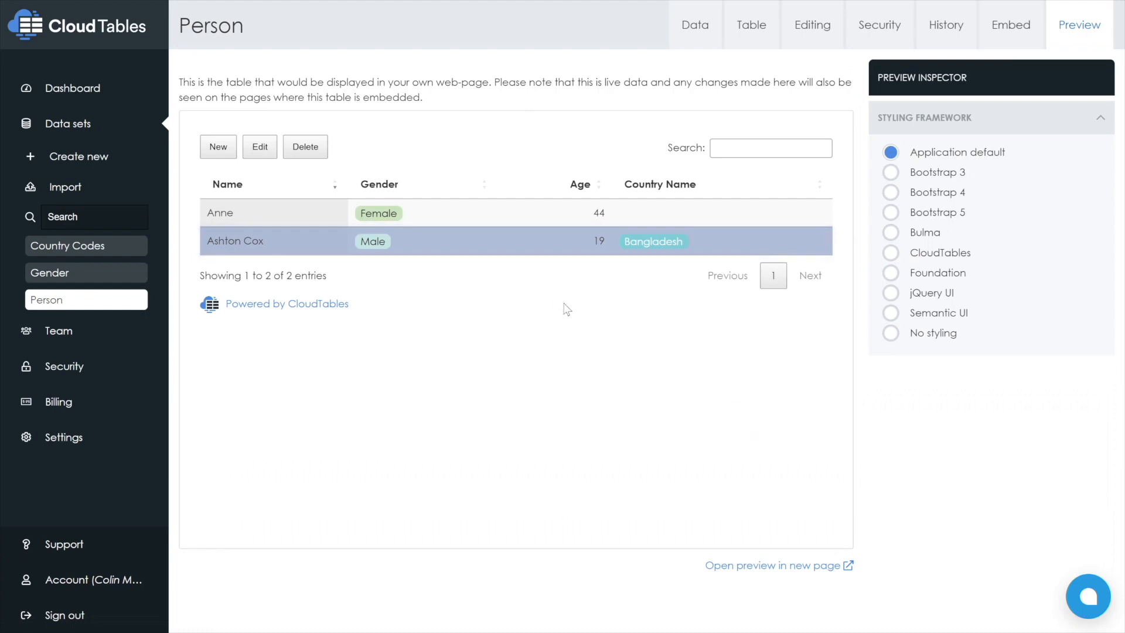
Edit the same male record again, including AS in its Countries Visited selection, and save the update
left_click(256, 149)
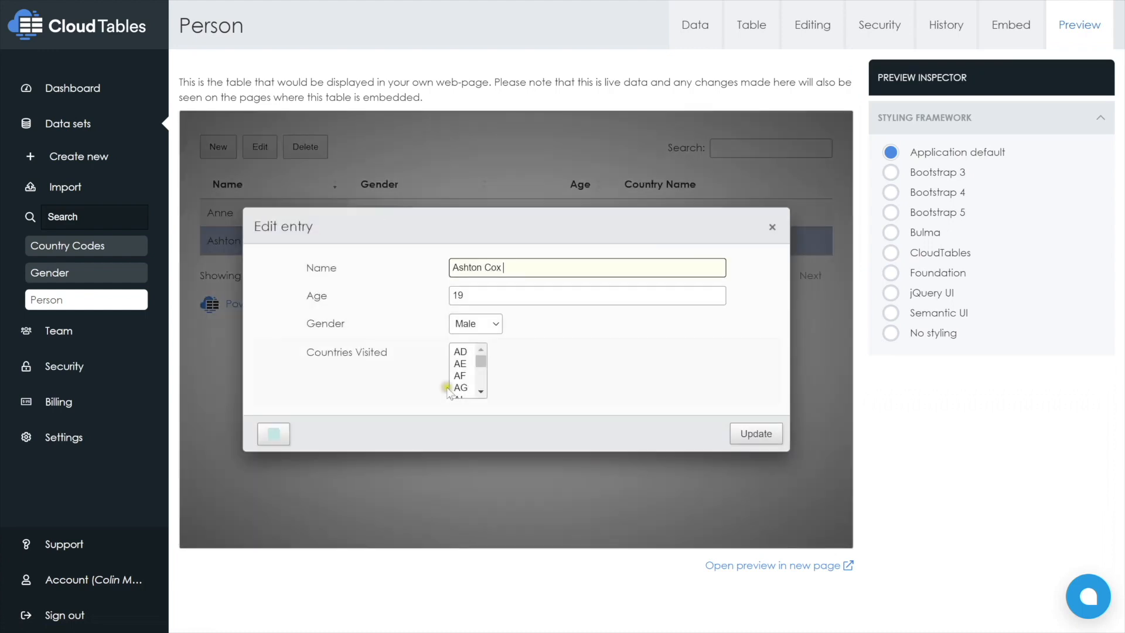
left_click(452, 365)
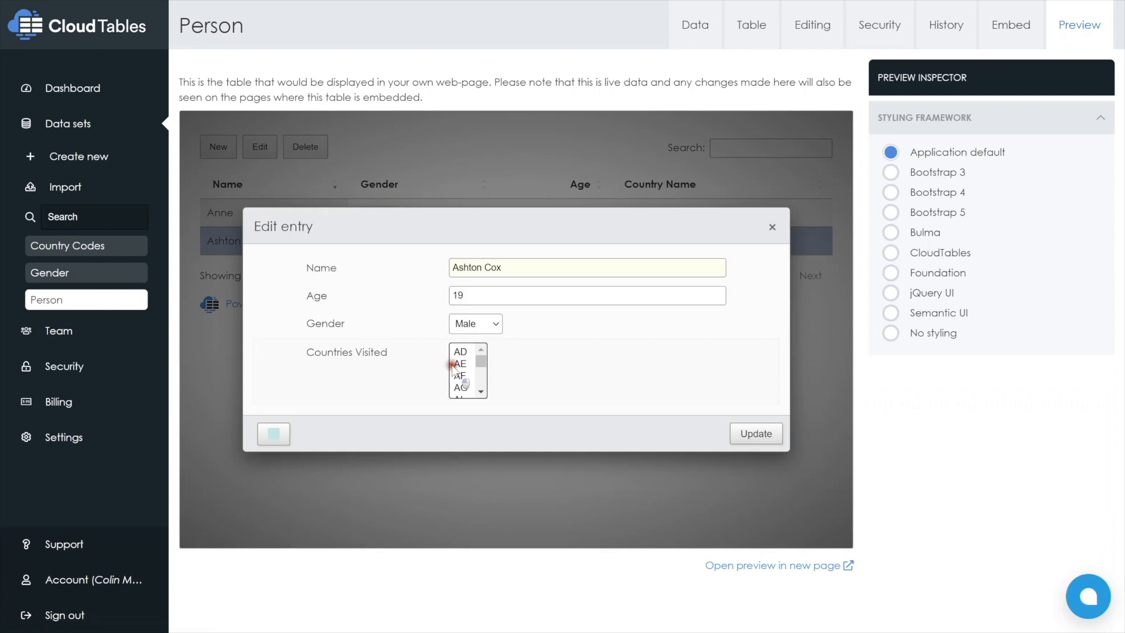
left_click(460, 364)
scroll(480, 387, "down", 3)
left_click(461, 375)
left_click(756, 433)
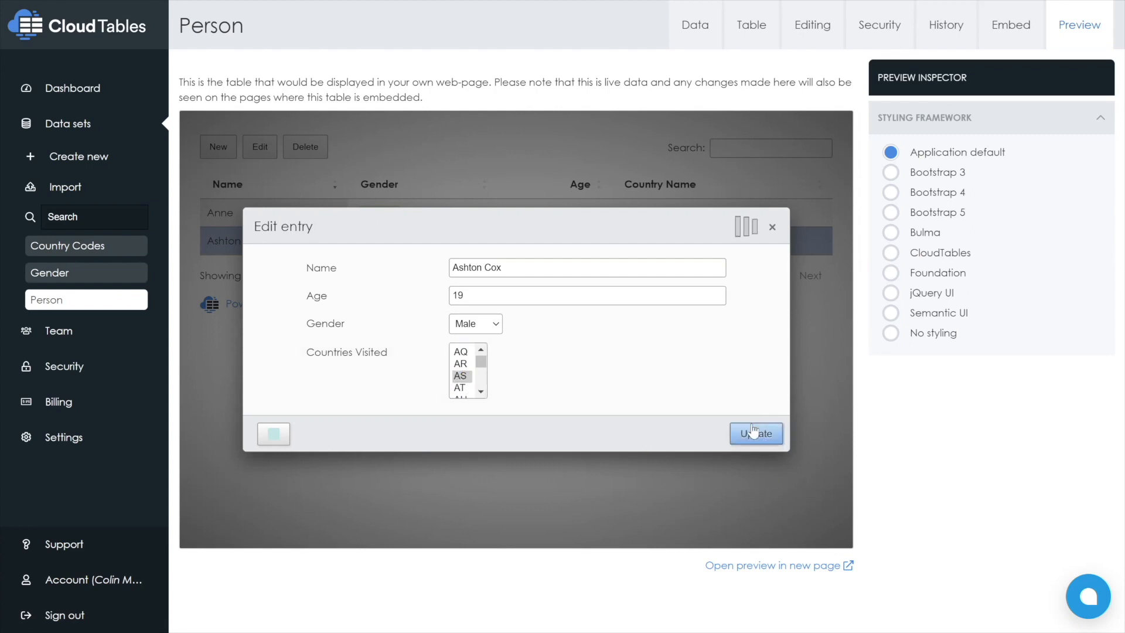